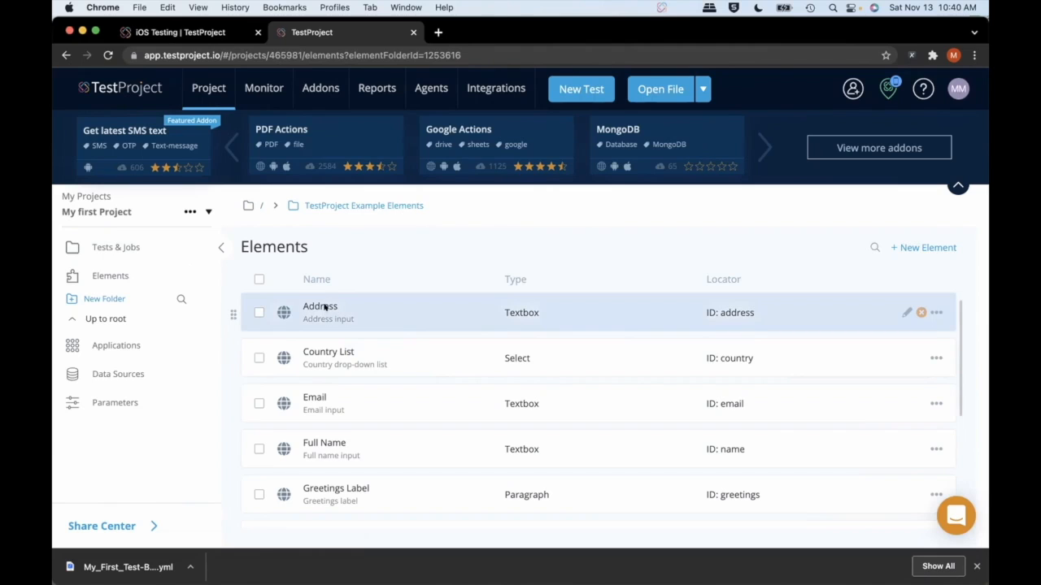
Step: Open the Address element for editing, examine its available locator types, and close the editor without saving
click(907, 312)
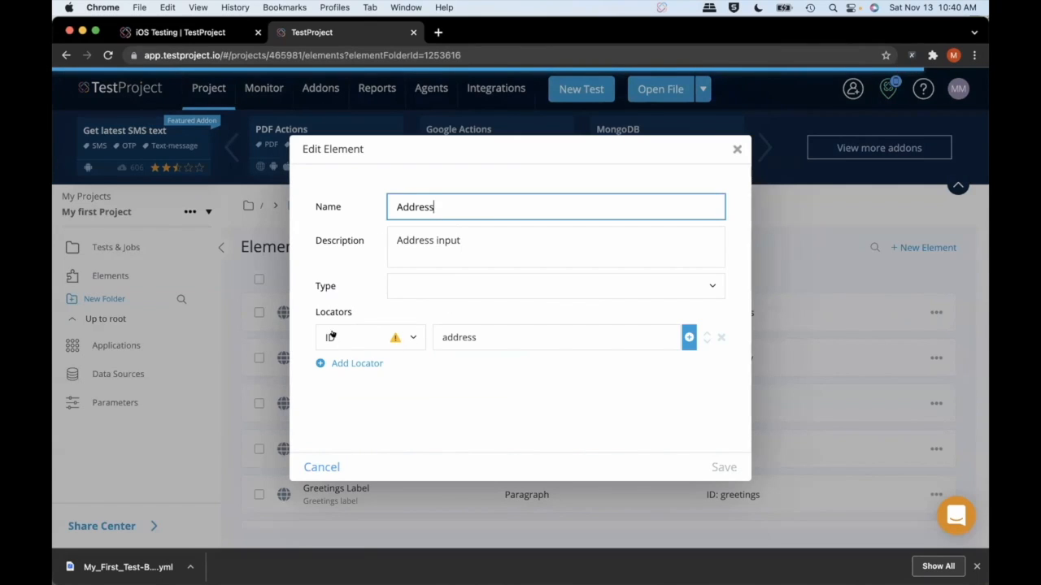
click(413, 336)
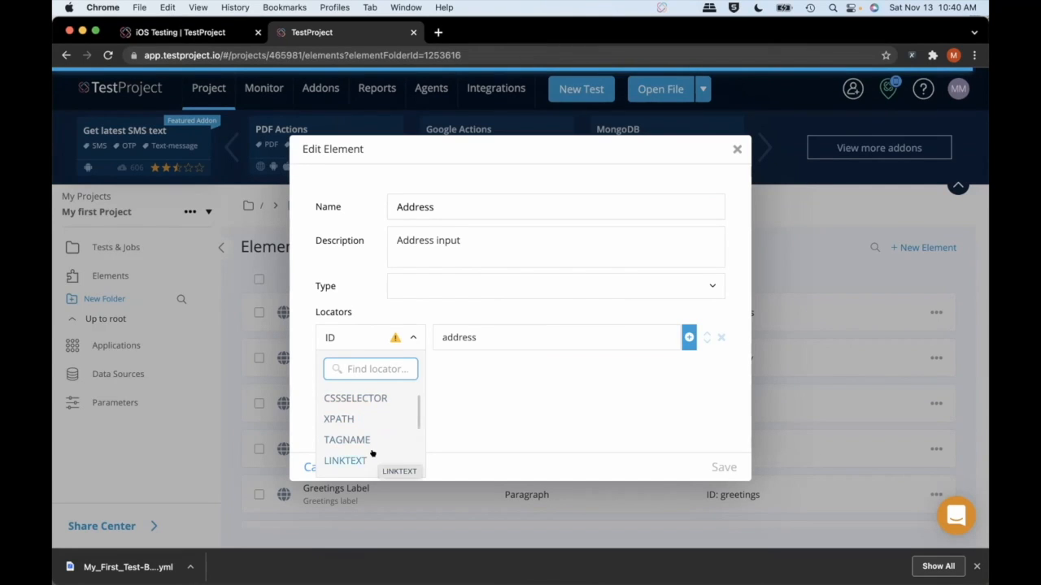
scroll(372, 453, down, 3)
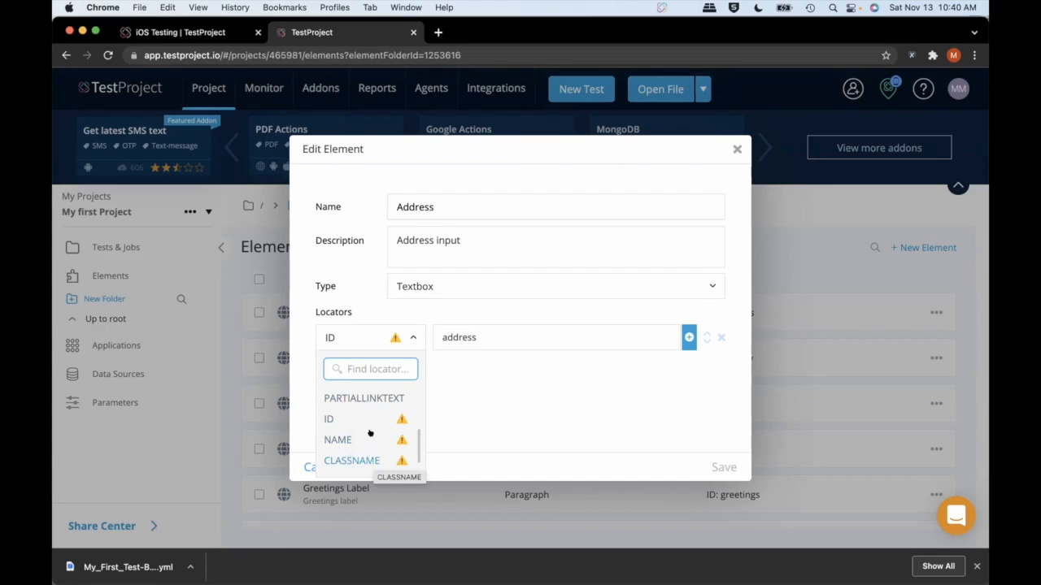
click(352, 332)
click(651, 342)
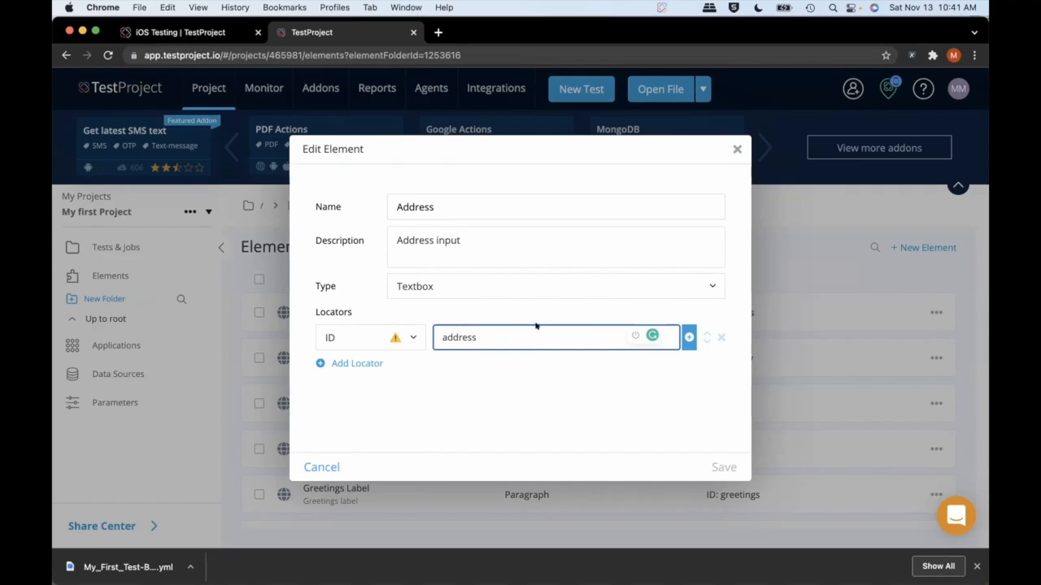
click(734, 150)
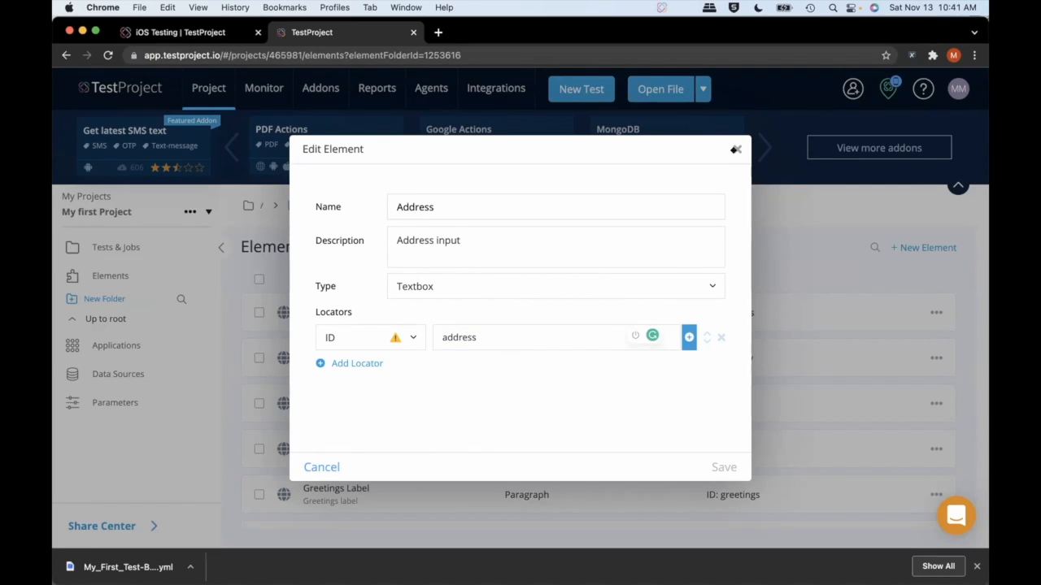
click(321, 467)
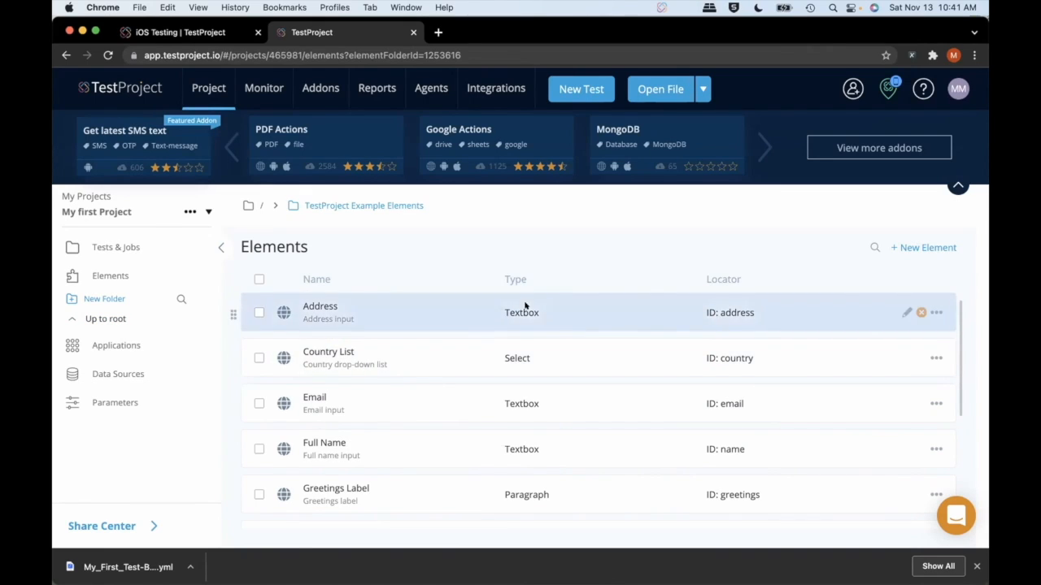
Step: Open the Save Label element for editing and look through the element types it can be assigned
scroll(513, 433, down, 1)
scroll(513, 432, down, 6)
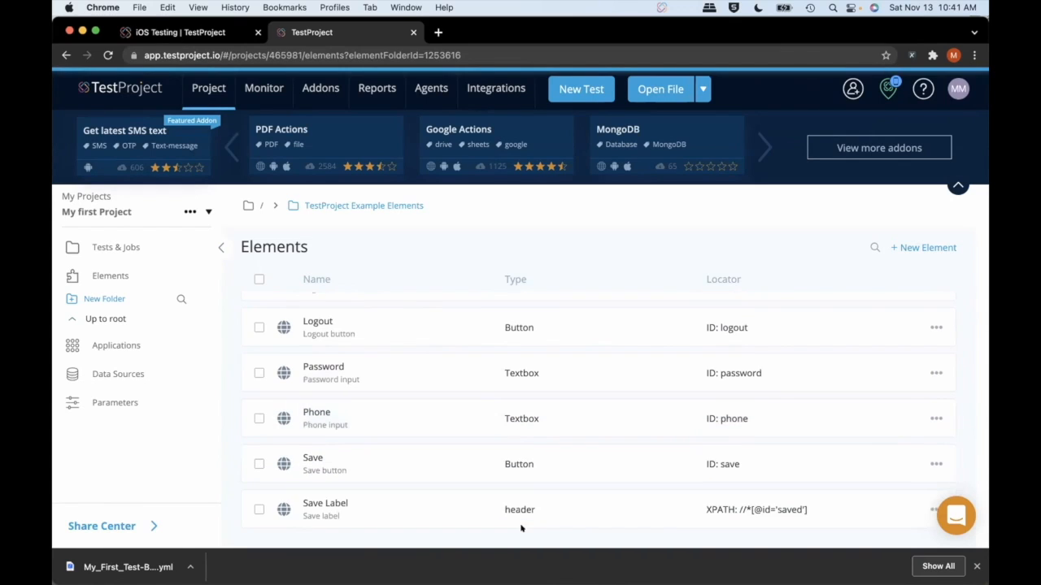
click(906, 509)
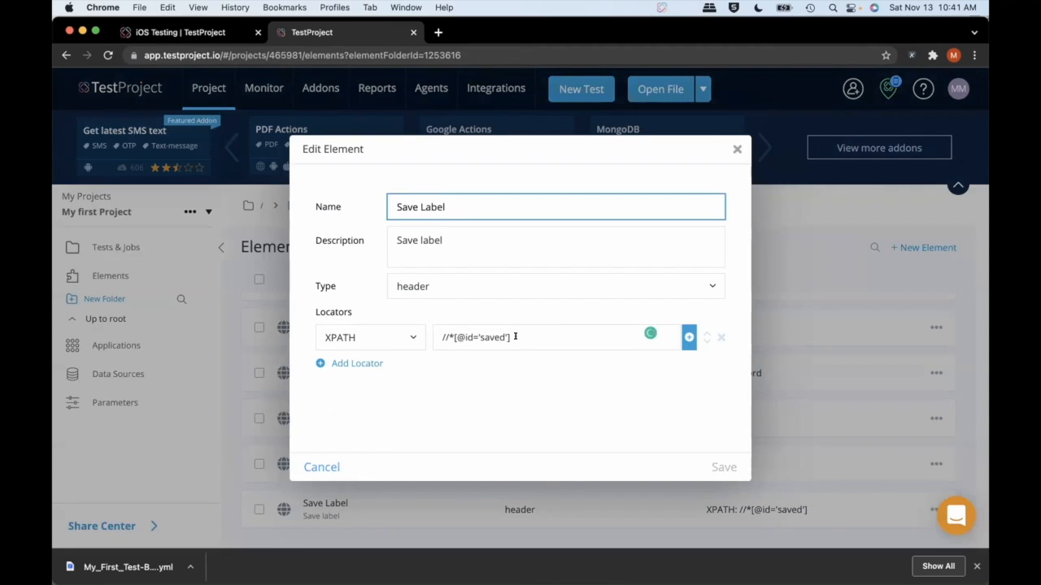
click(458, 281)
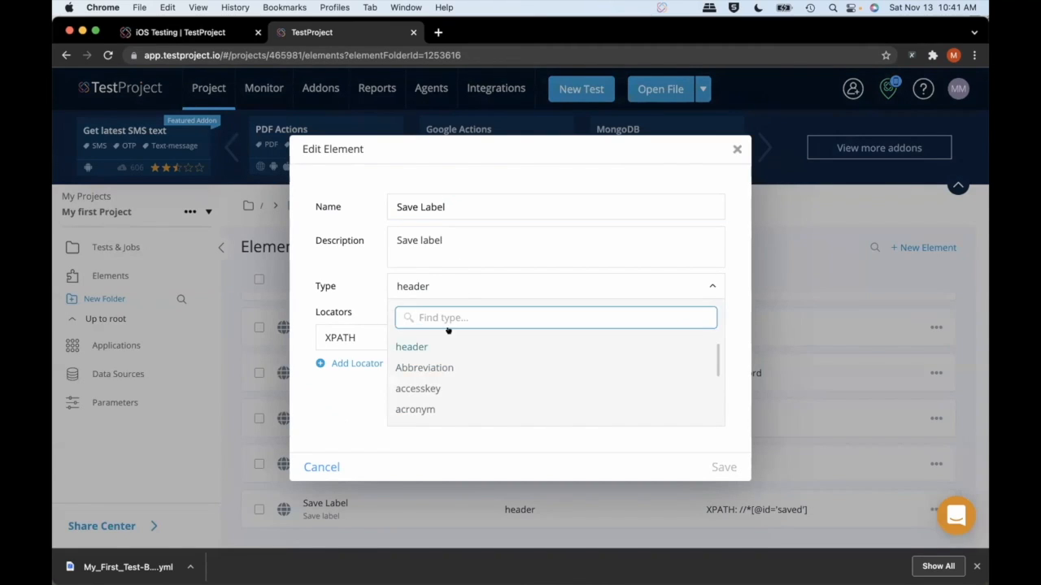
scroll(443, 364, down, 2)
scroll(444, 364, down, 1)
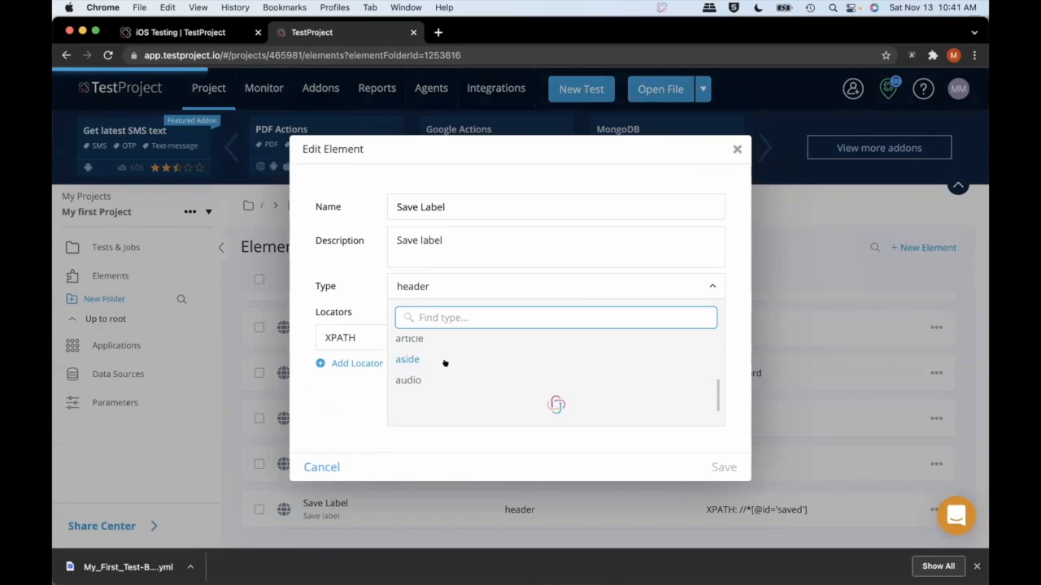
scroll(445, 364, up, 2)
scroll(445, 364, up, 2)
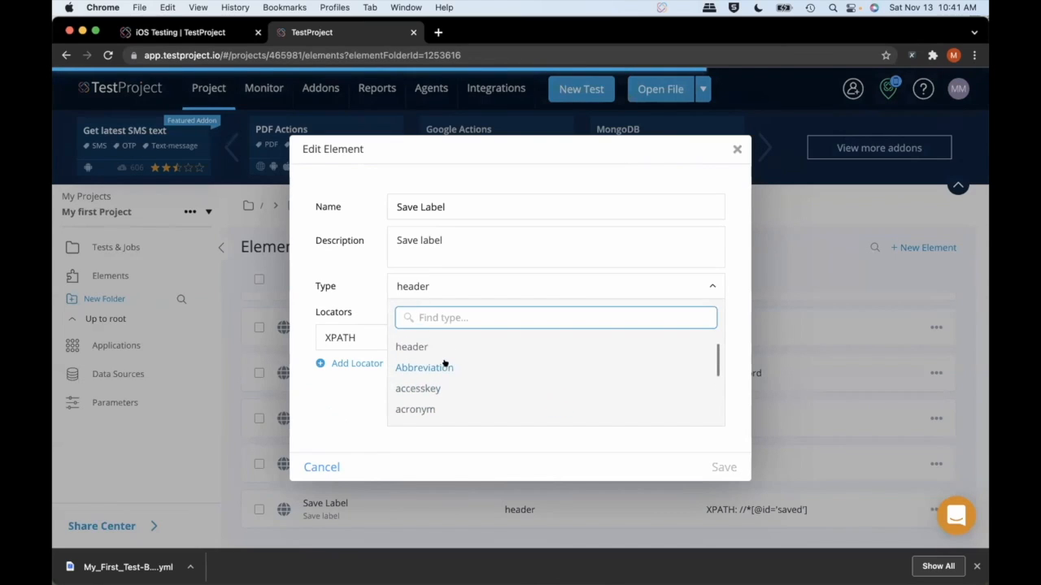
scroll(437, 381, down, 1)
scroll(436, 380, down, 3)
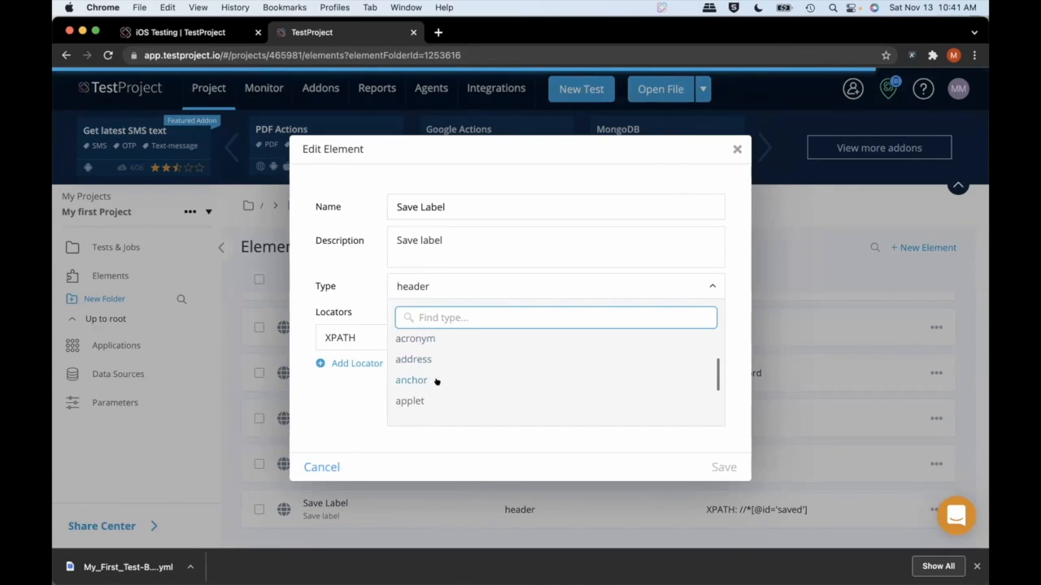
scroll(437, 380, down, 4)
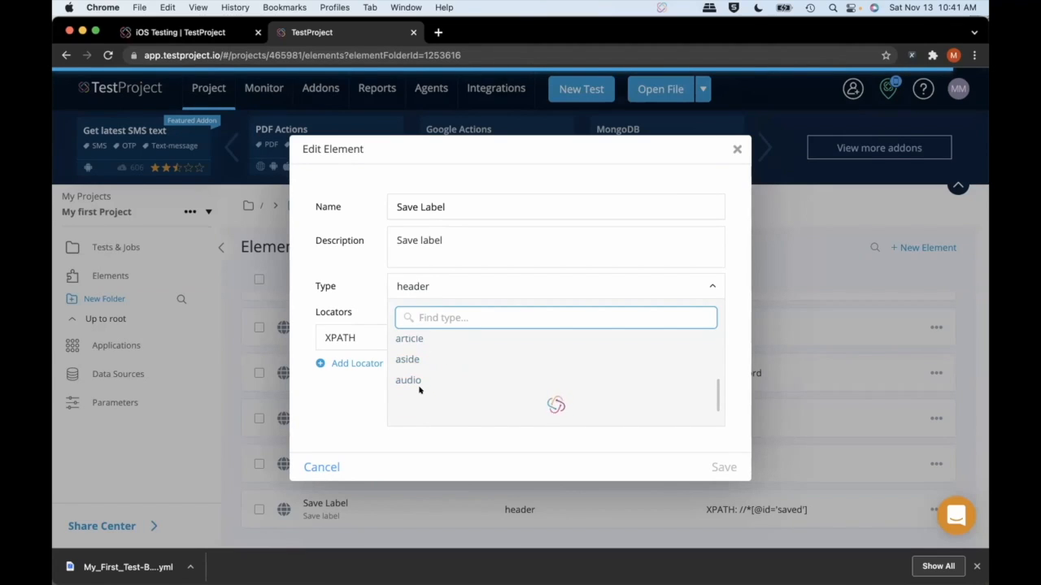
scroll(417, 383, up, 2)
scroll(415, 385, up, 5)
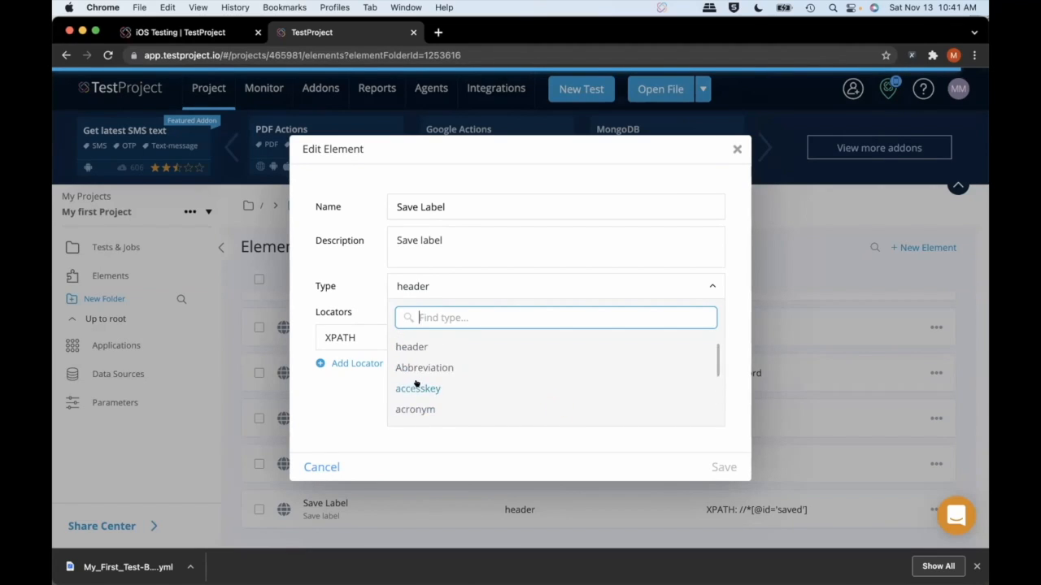
click(348, 278)
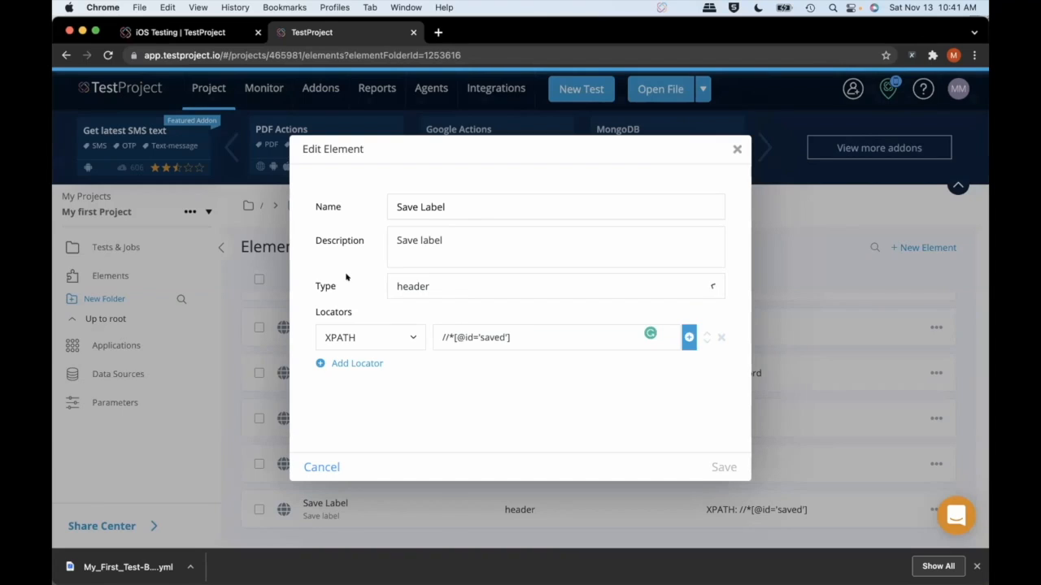
Step: Look further through Save Label's element type options, keep the current type, and cancel the edit
click(435, 288)
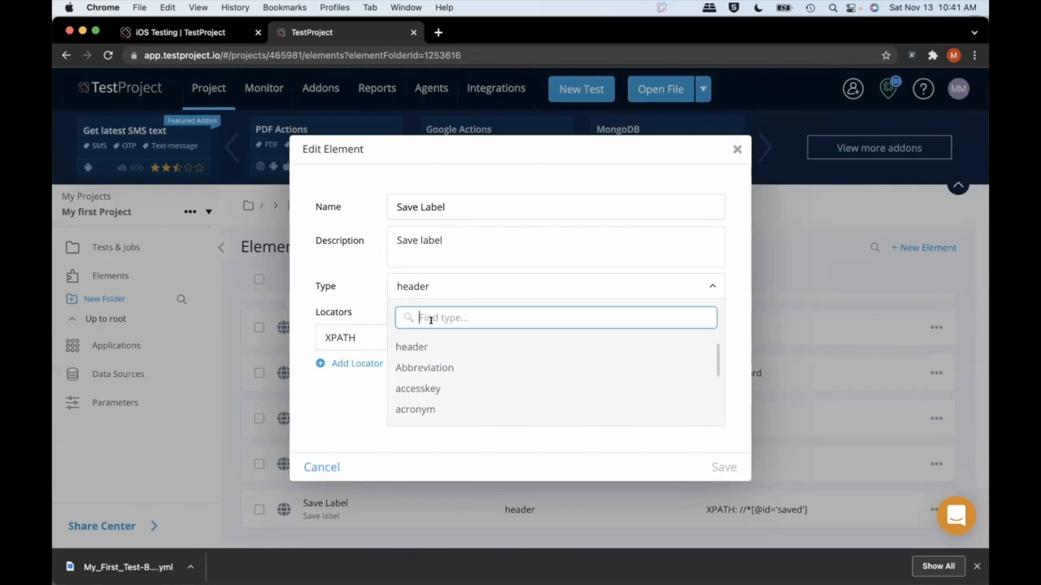
scroll(463, 382, down, 5)
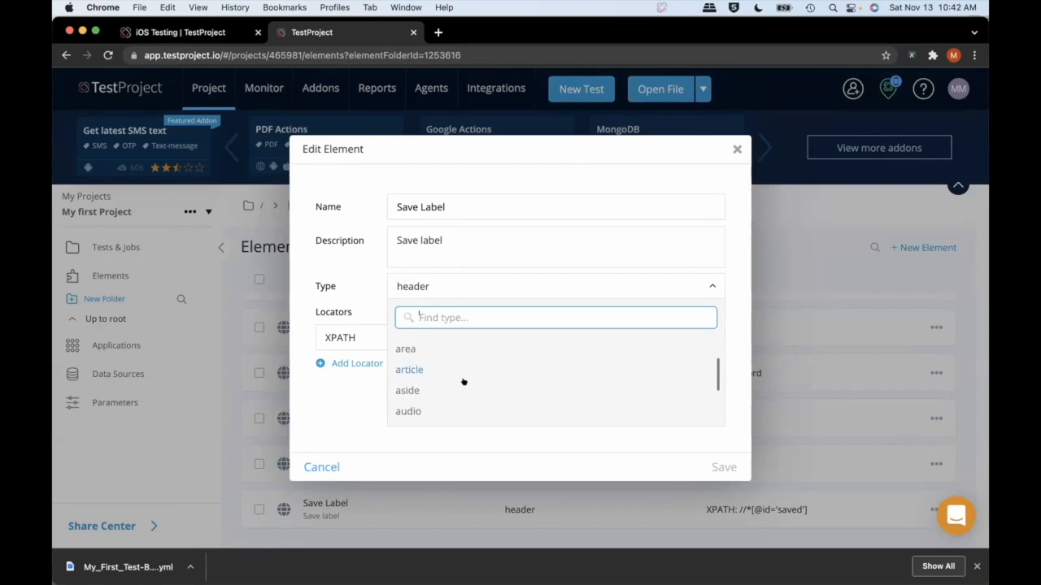
scroll(463, 383, down, 2)
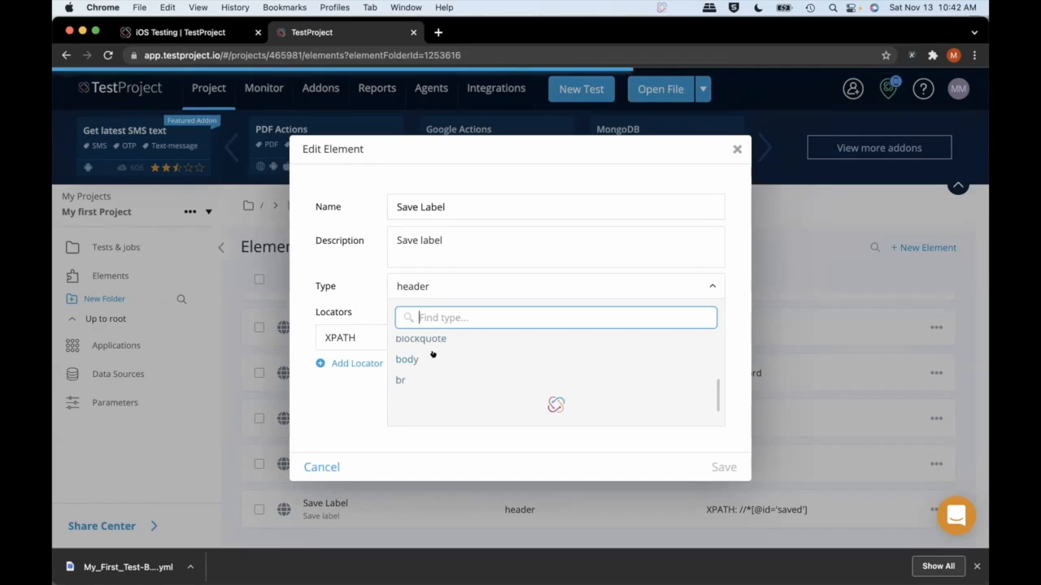
scroll(431, 358, up, 5)
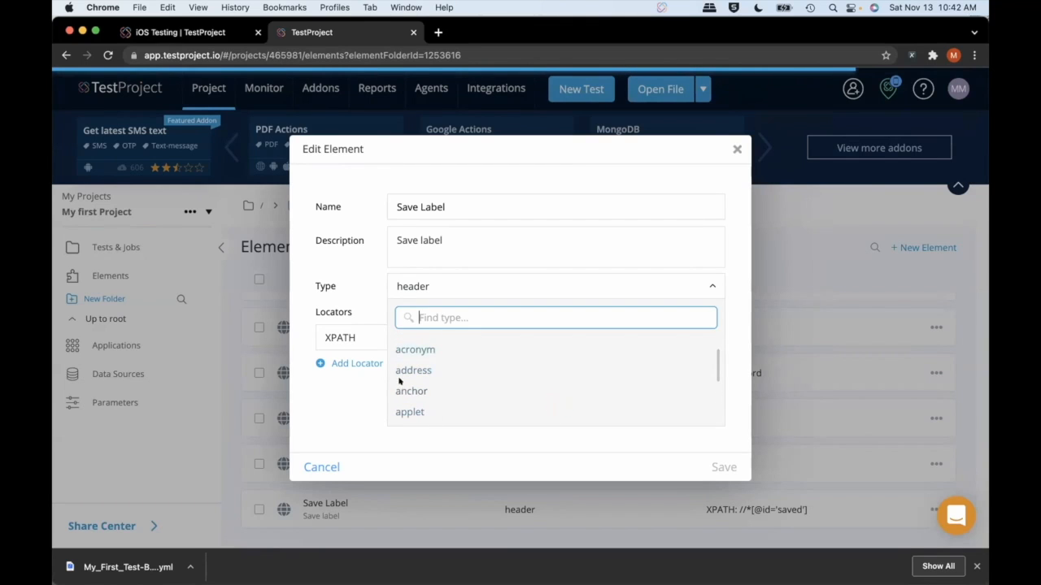
click(344, 288)
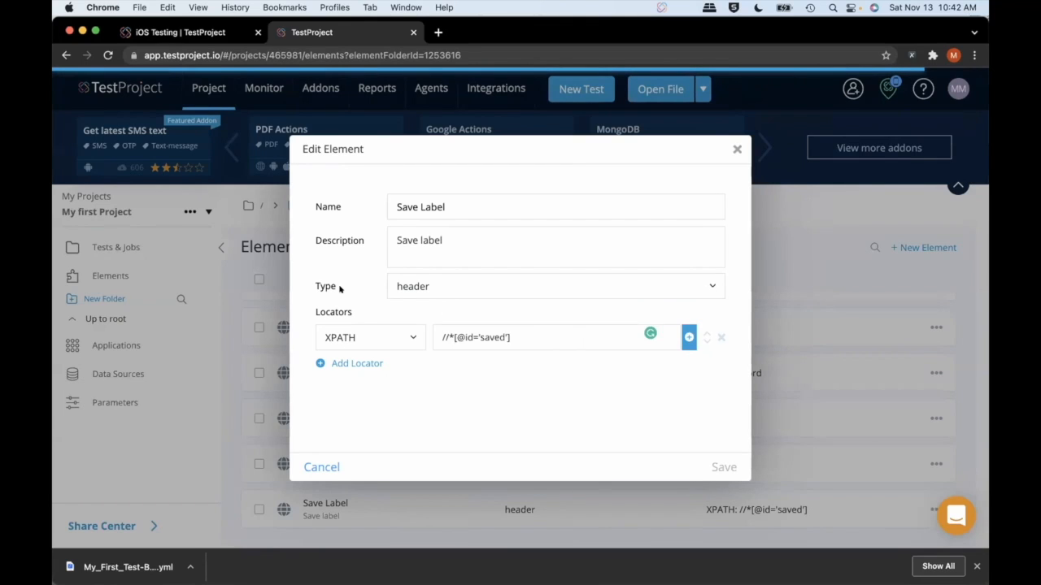
click(320, 468)
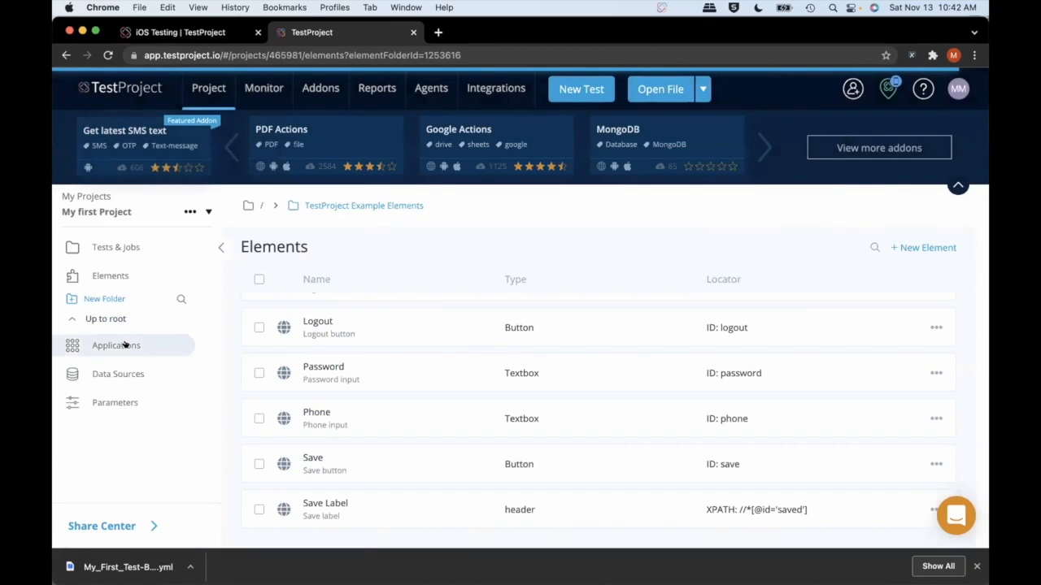
Step: View the project's Applications list and its Data Sources page
click(129, 346)
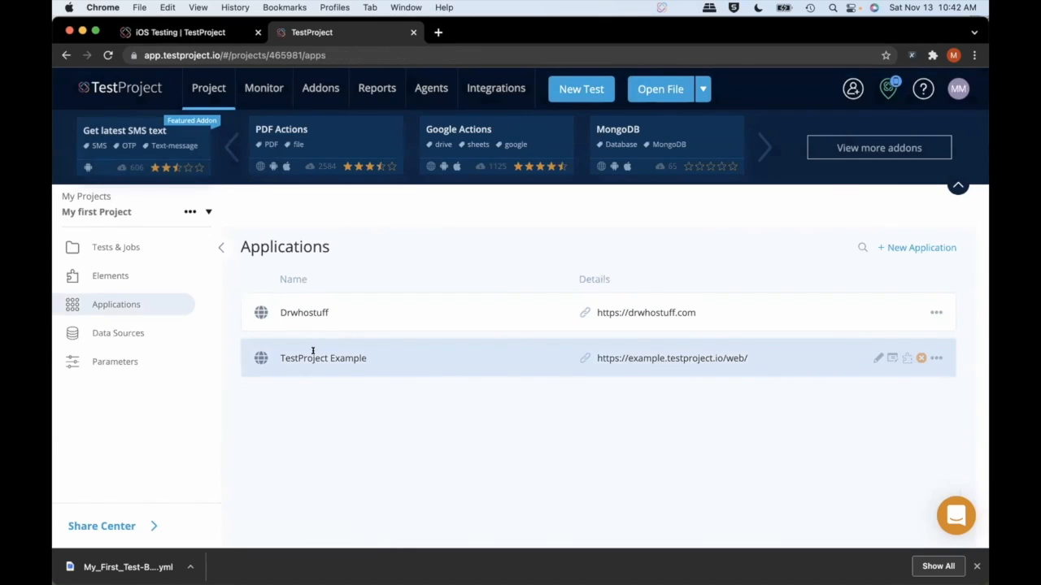
click(110, 330)
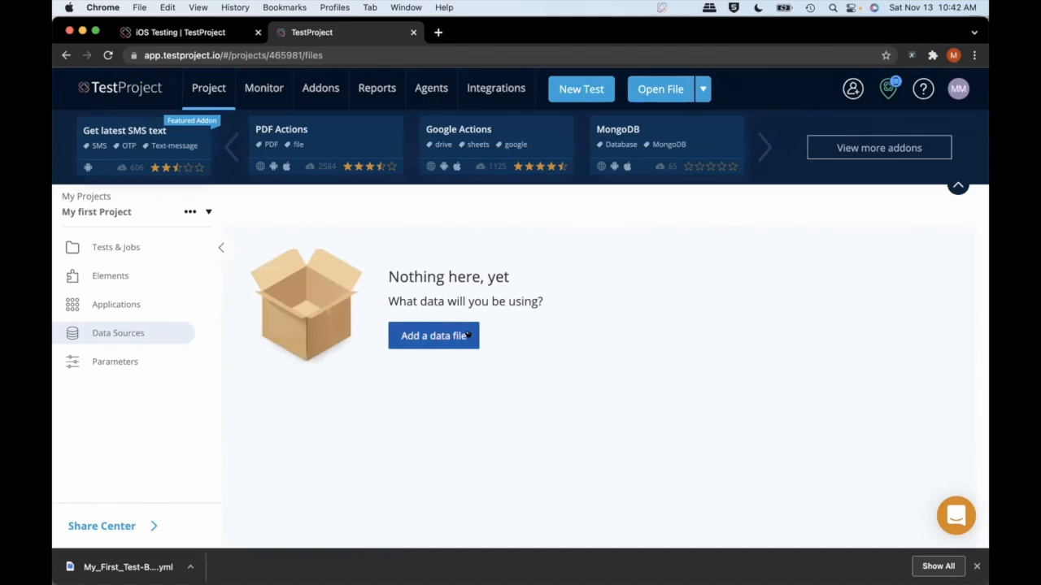
Step: View the project's Parameters page and the new parameter form, closing the form without creating a parameter
click(131, 363)
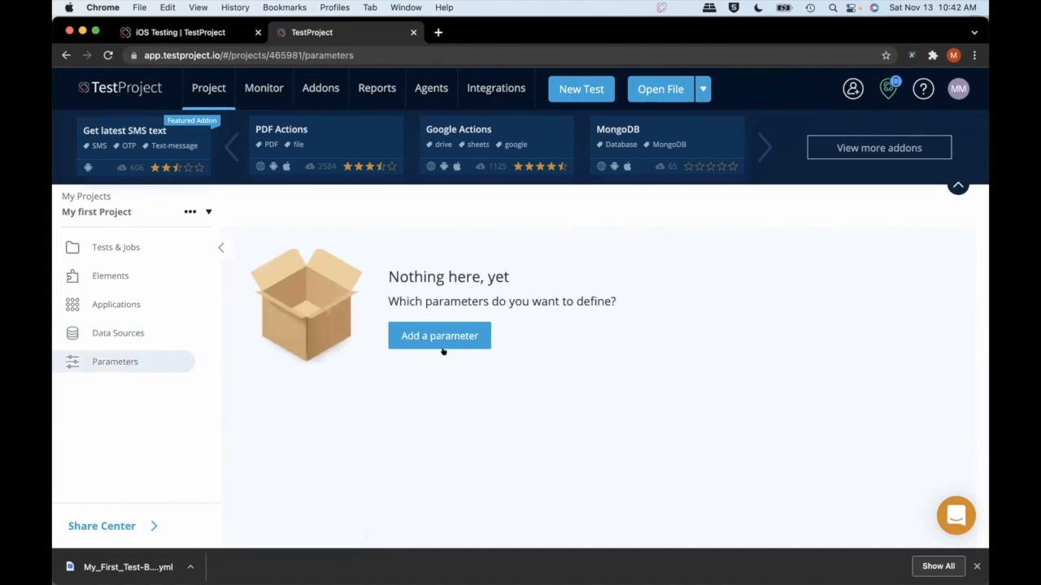
click(447, 338)
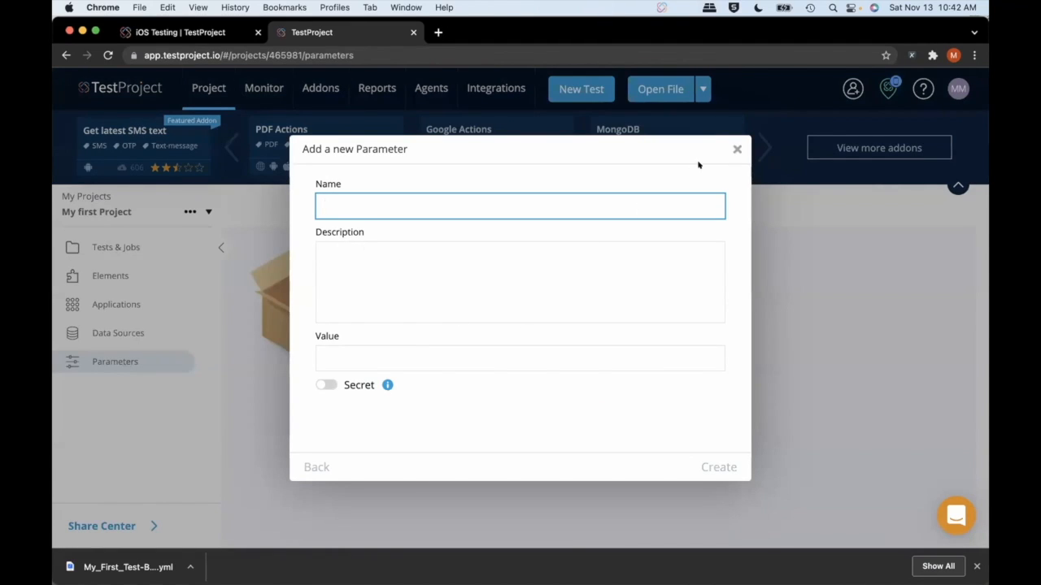
click(737, 149)
Step: Open the Monitoring Dashboard and review its executions in progress, latest executions and scheduled jobs
click(209, 88)
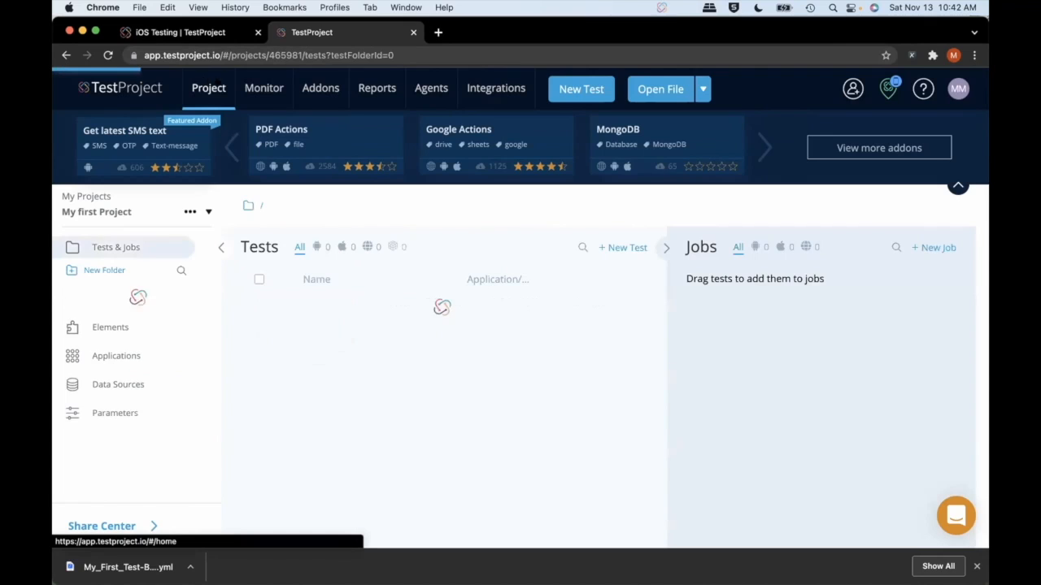
click(264, 88)
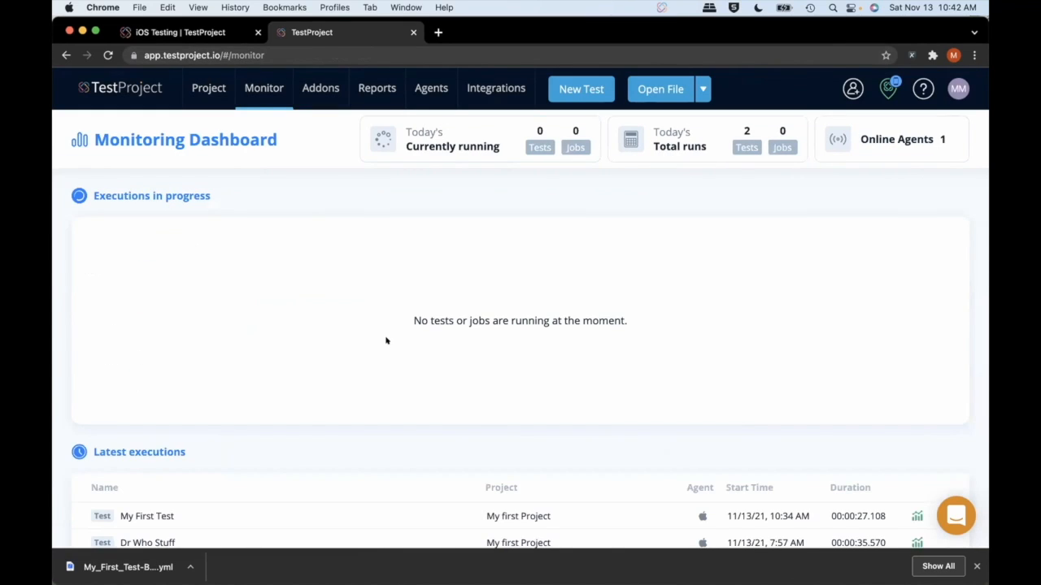
scroll(386, 341, down, 3)
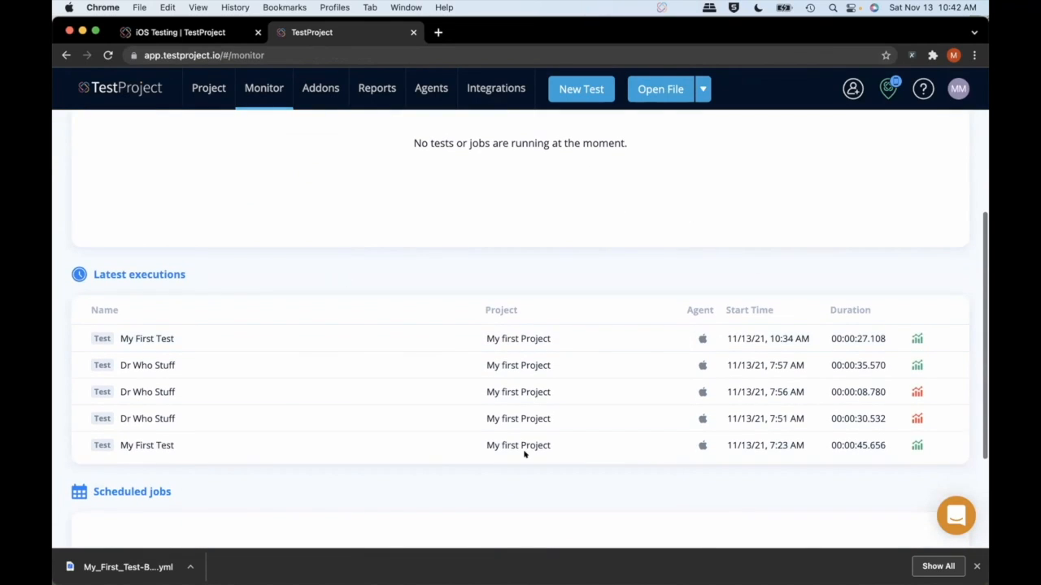
scroll(431, 306, down, 2)
scroll(432, 306, down, 1)
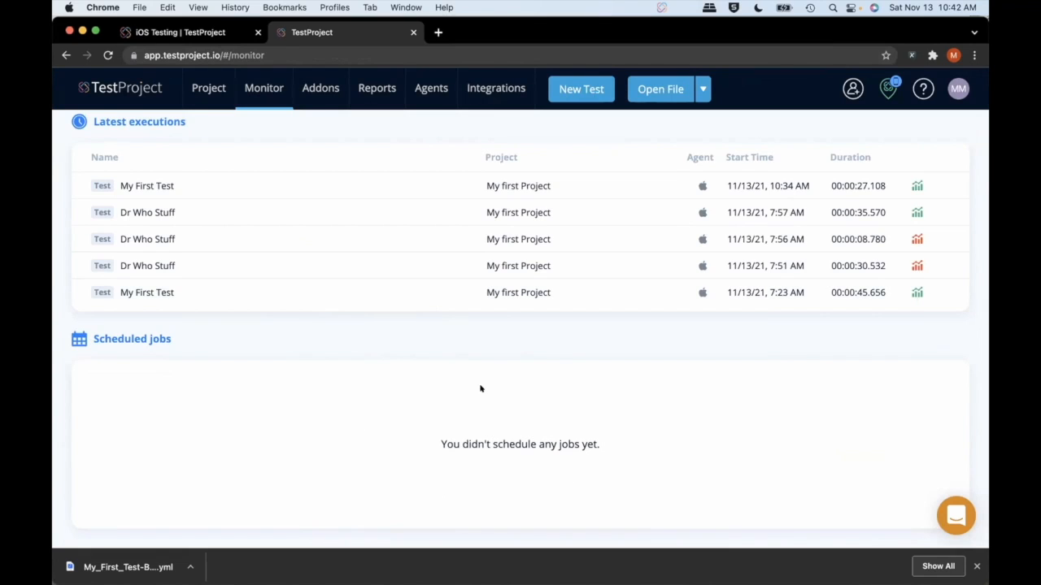
scroll(240, 248, up, 5)
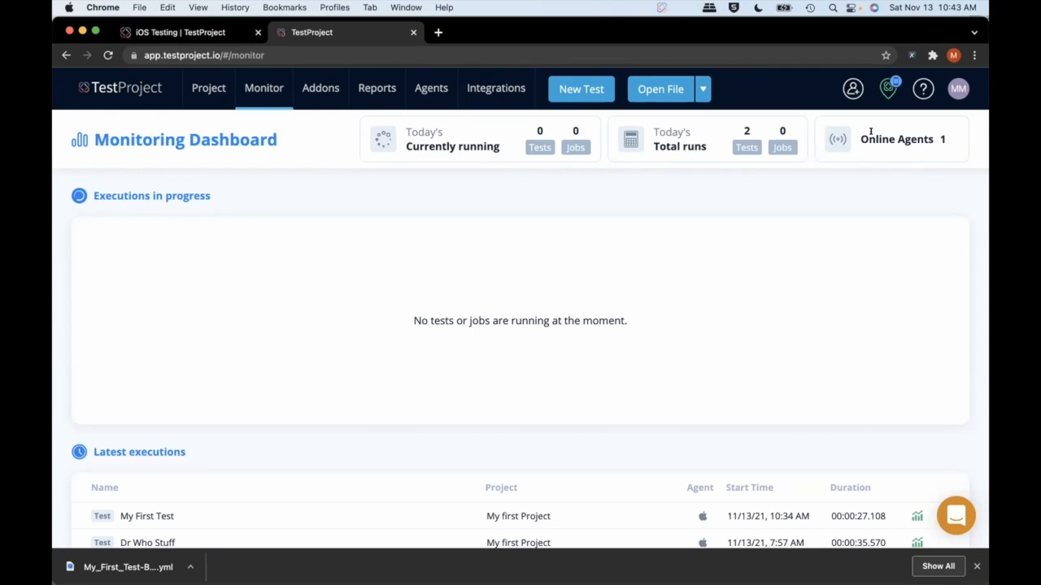
Step: Open the report for the Dr Who Stuff execution from 11/13/21, 7:56 AM and try to rerun the test from it
scroll(667, 238, down, 5)
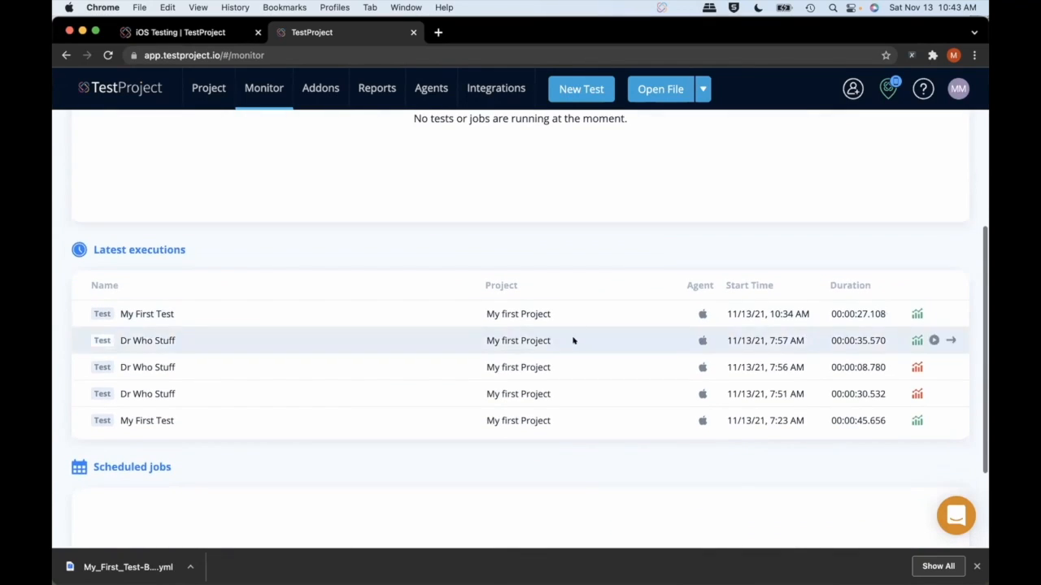
click(914, 367)
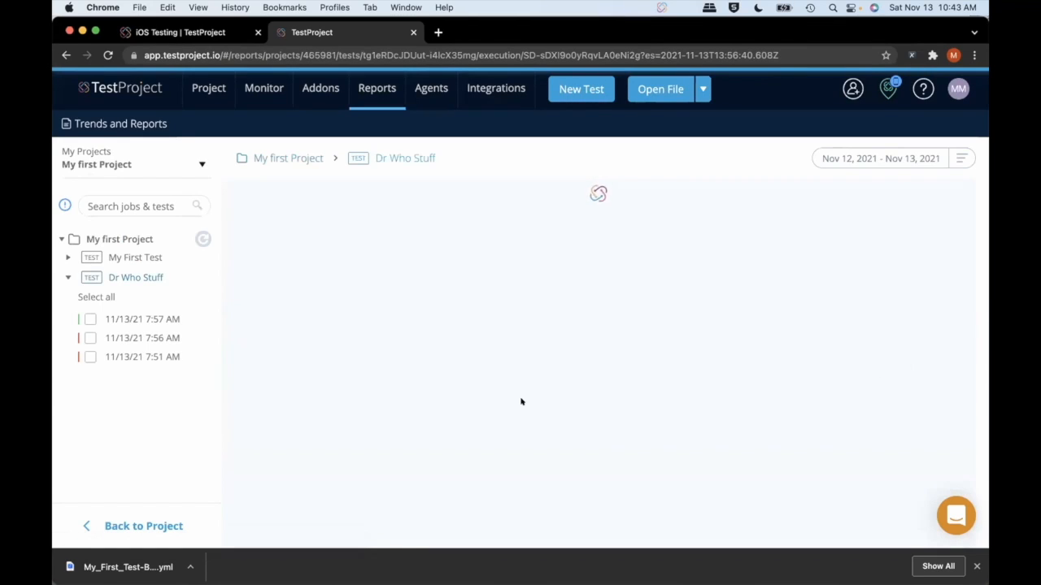
mouse_move(338, 309)
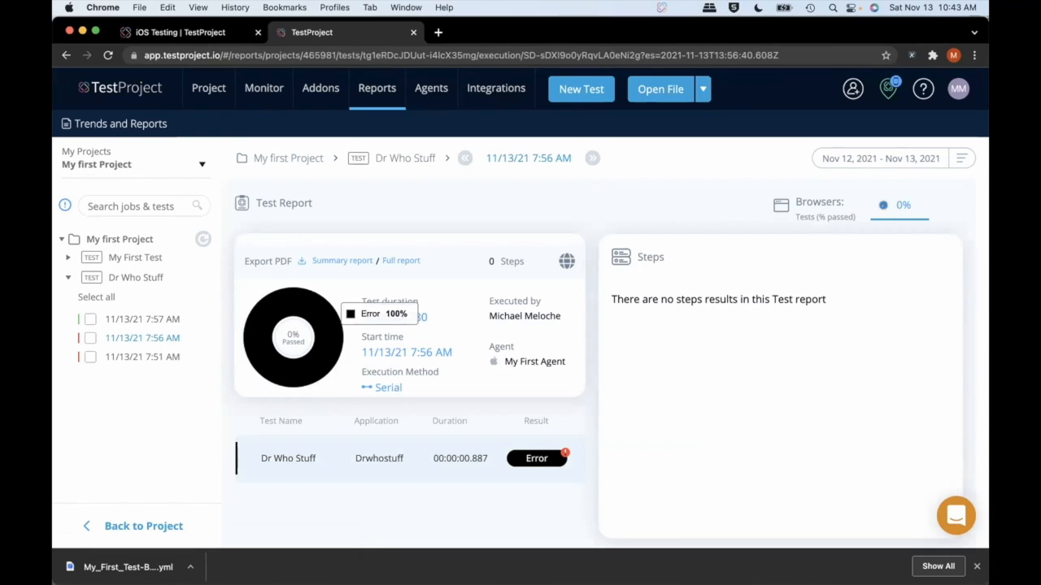
mouse_move(464, 442)
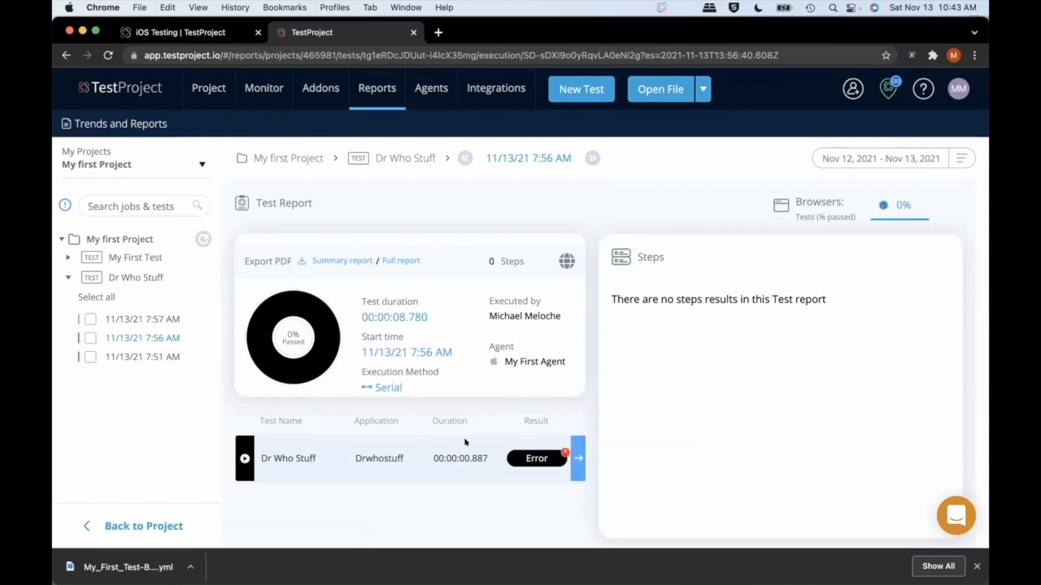
click(244, 460)
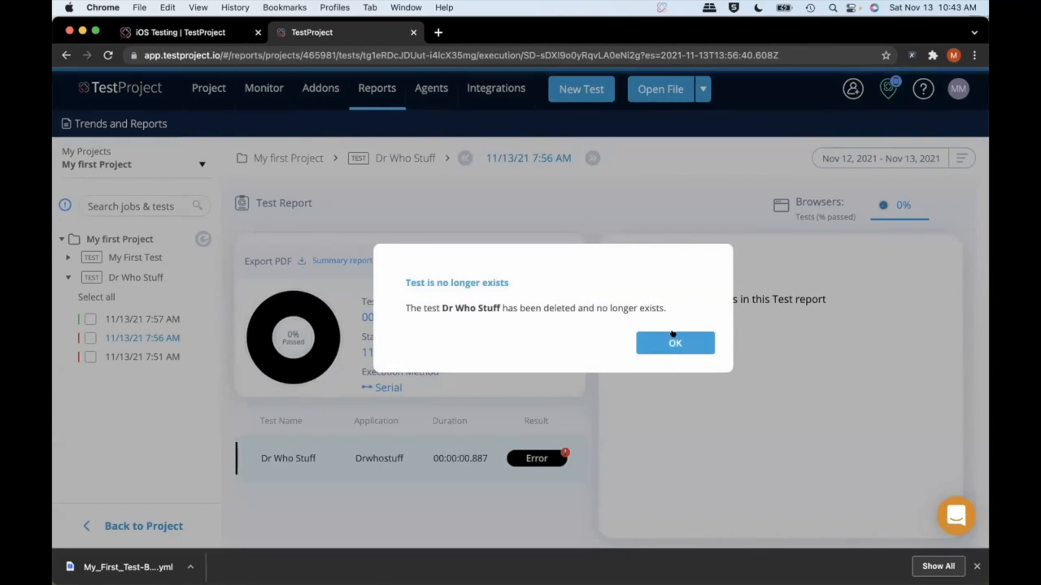
Step: Export the full PDF report for the Dr Who Stuff execution, read through it, and close it
click(672, 337)
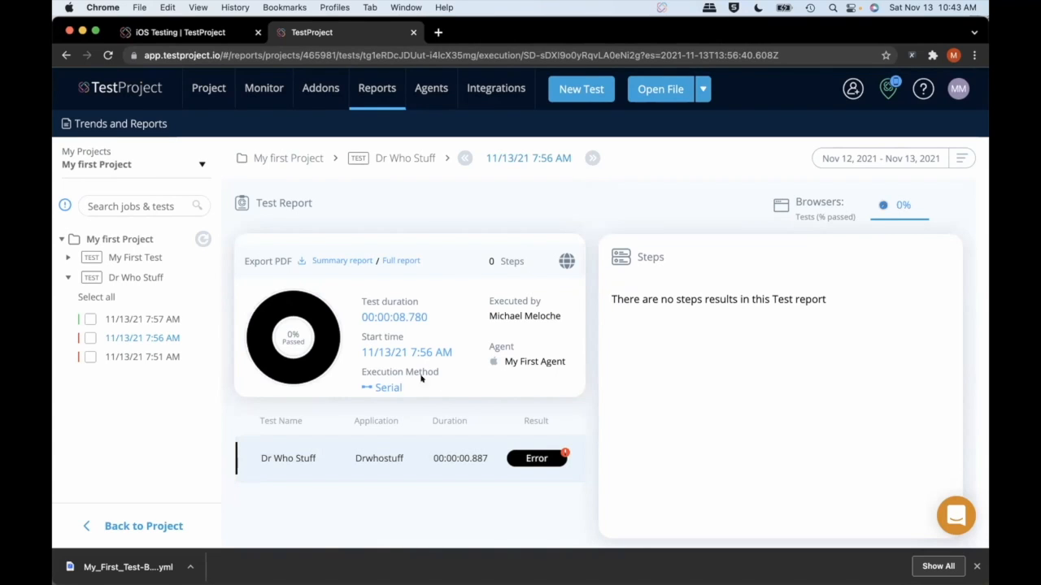
click(409, 260)
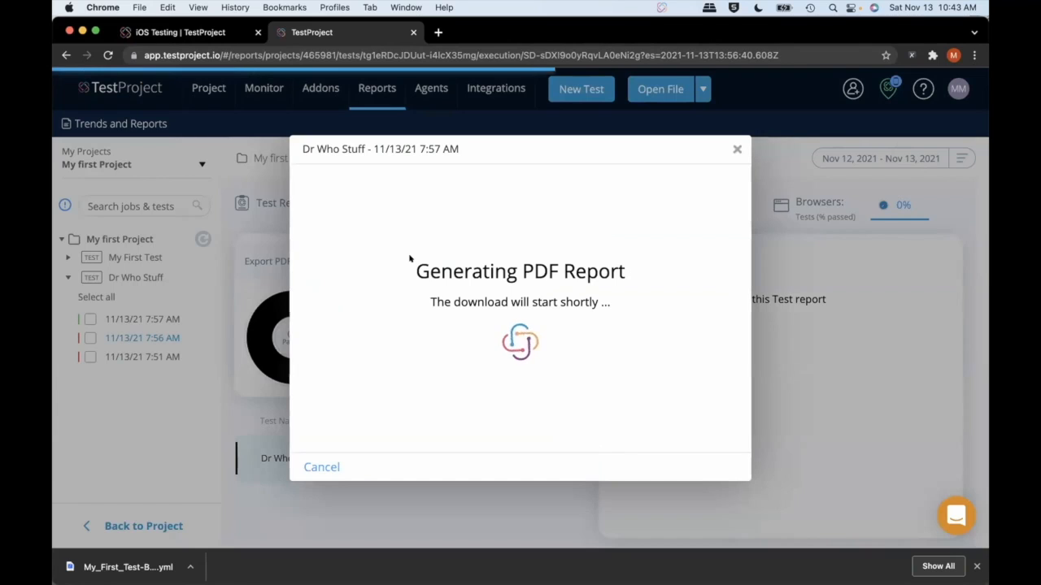
scroll(650, 227, down, 1)
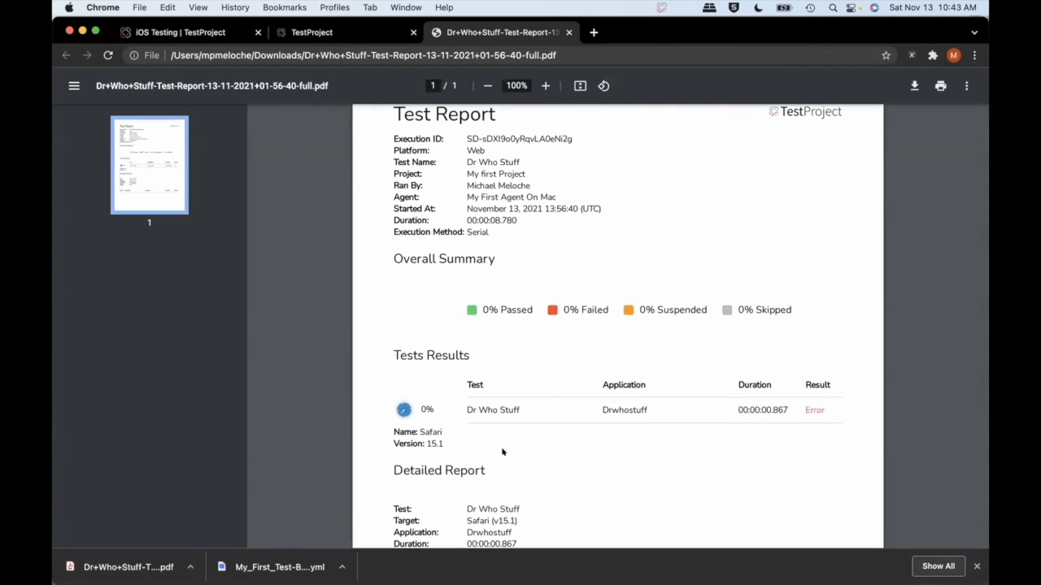
scroll(793, 351, down, 5)
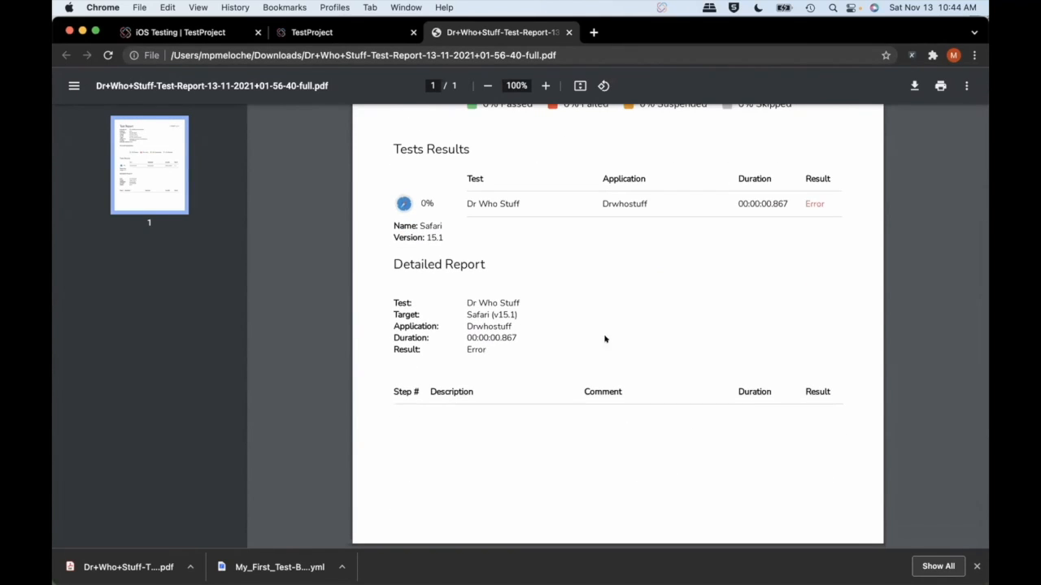
scroll(578, 379, up, 2)
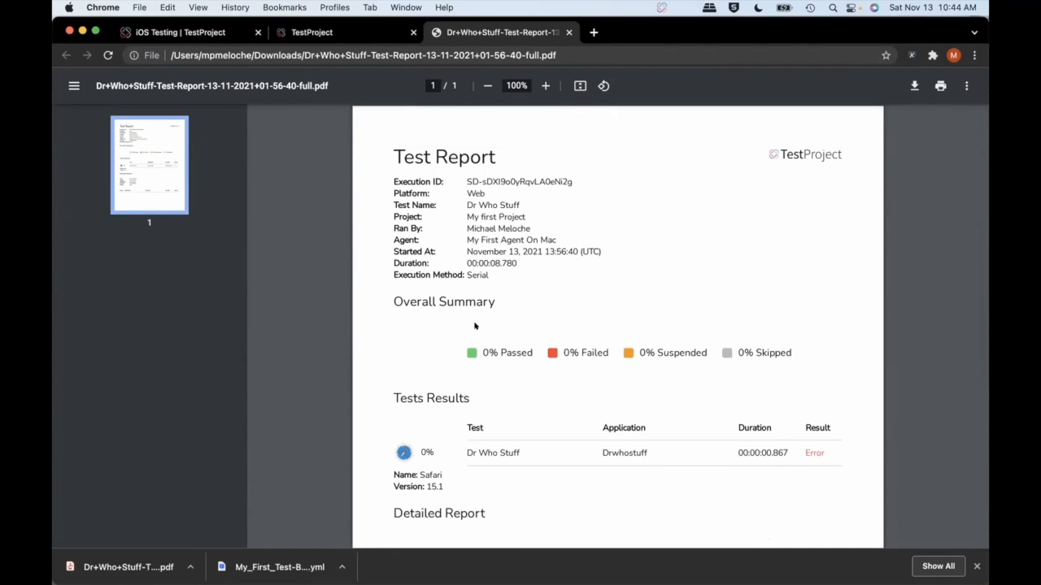
click(569, 31)
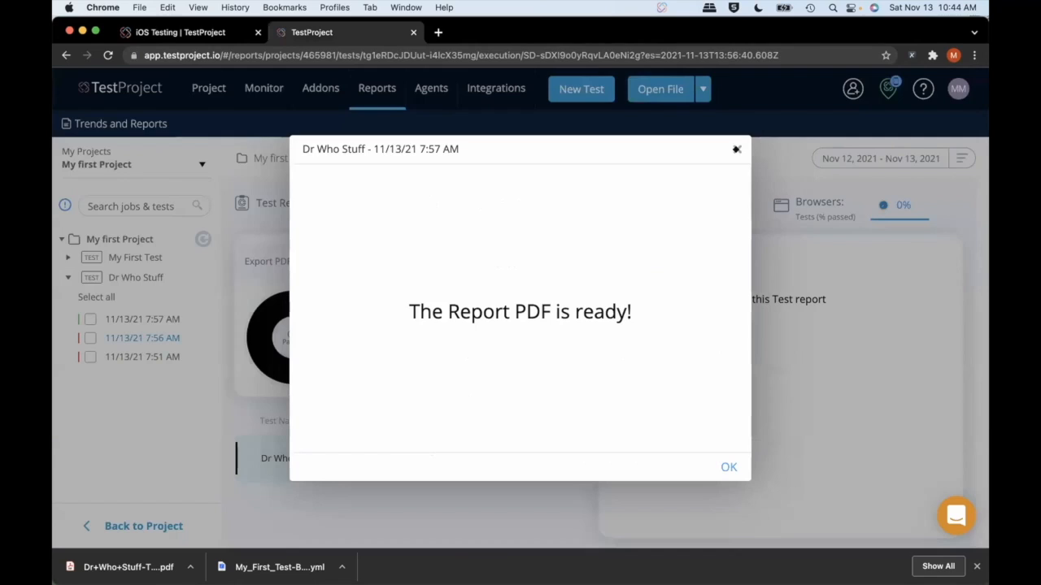
click(731, 149)
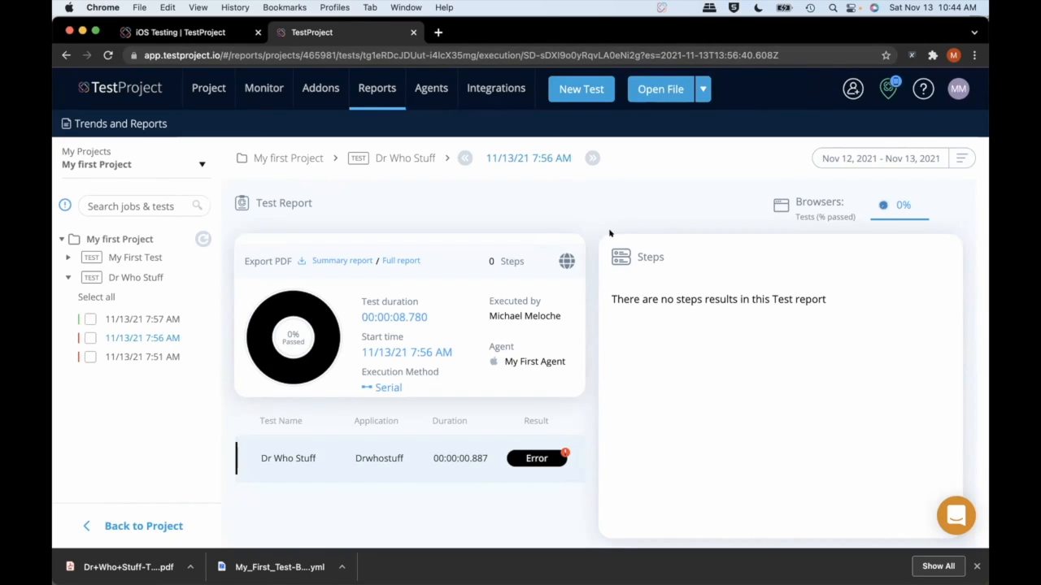
Step: Open the Manage Agents page and view the agents filtered by Ready and Disconnected status
click(424, 88)
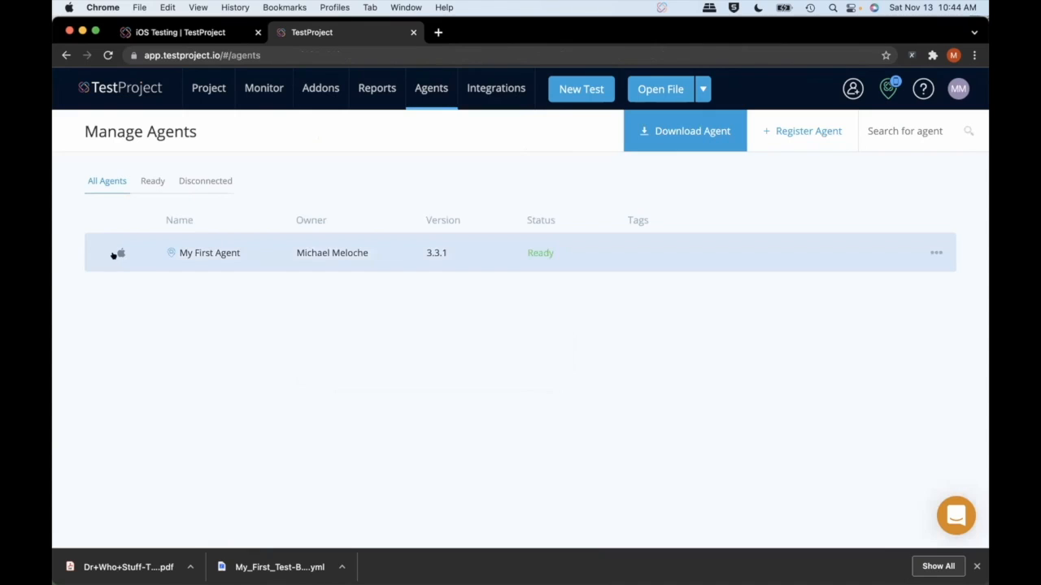
click(147, 181)
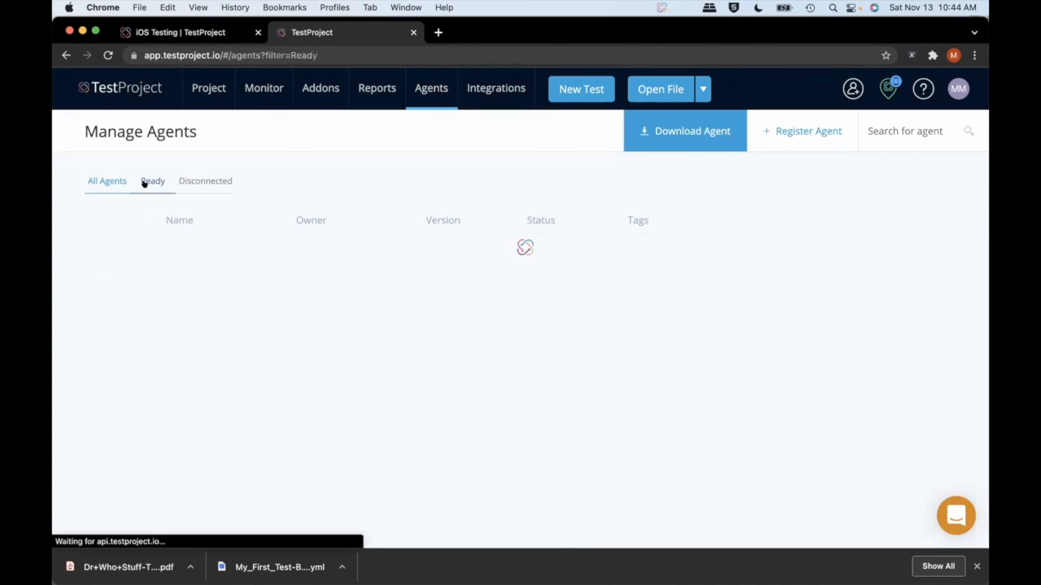
double_click(207, 178)
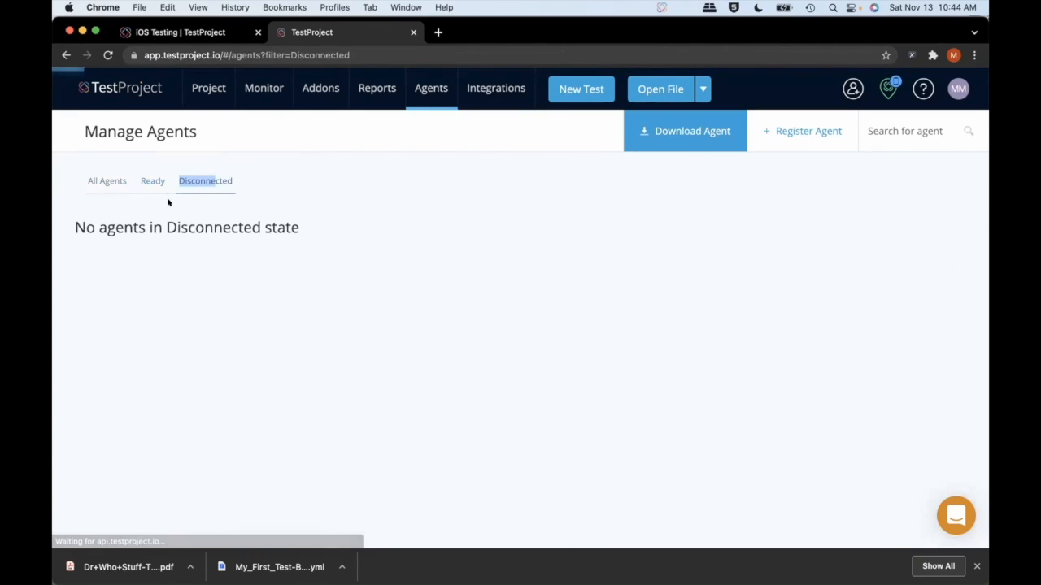
click(151, 179)
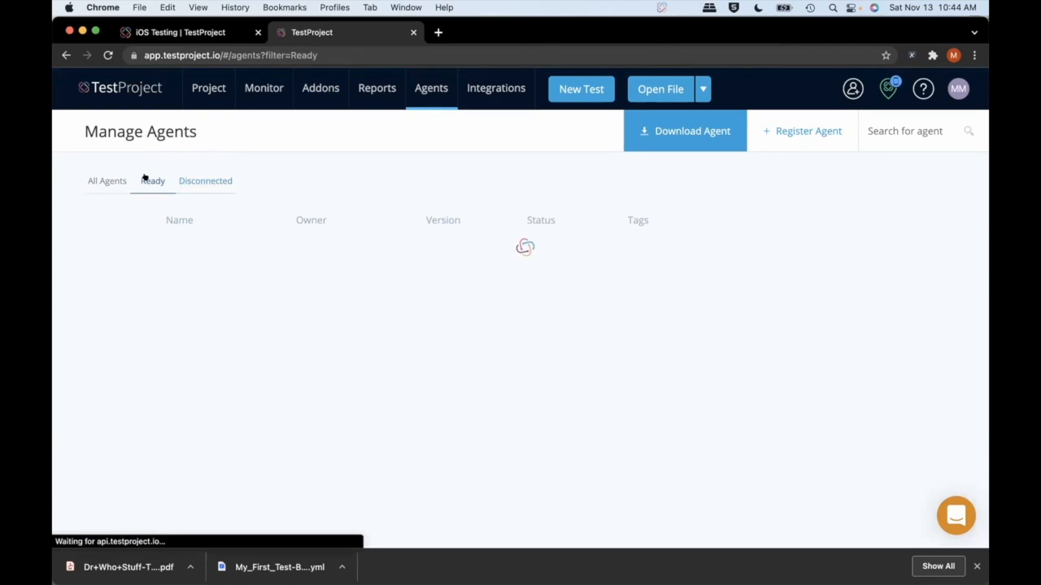
mouse_move(437, 98)
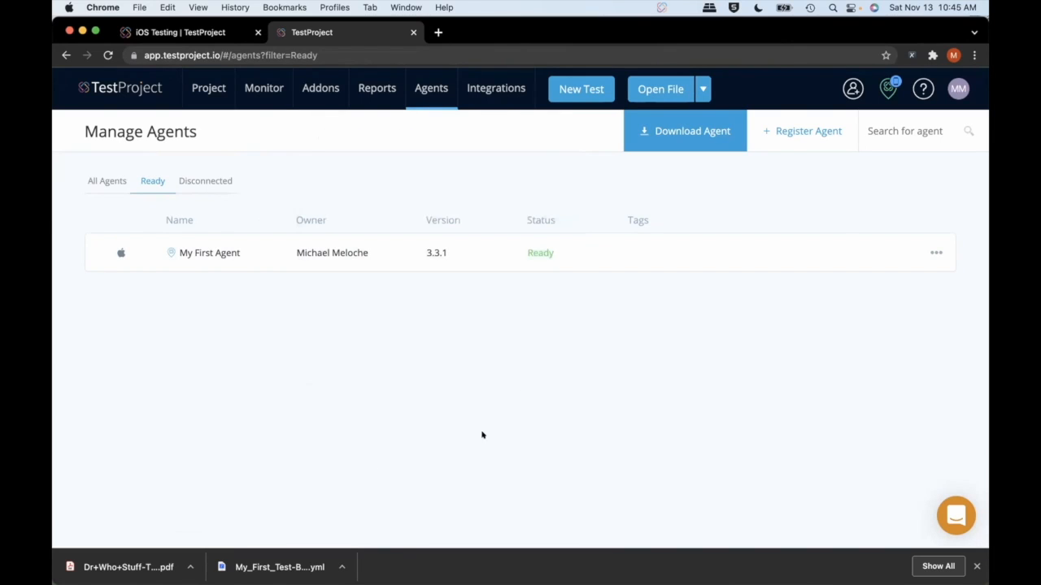
Step: Open Integrations and view the SDK, API, Web Hooks + Slack and Cloud Execution pages
click(497, 91)
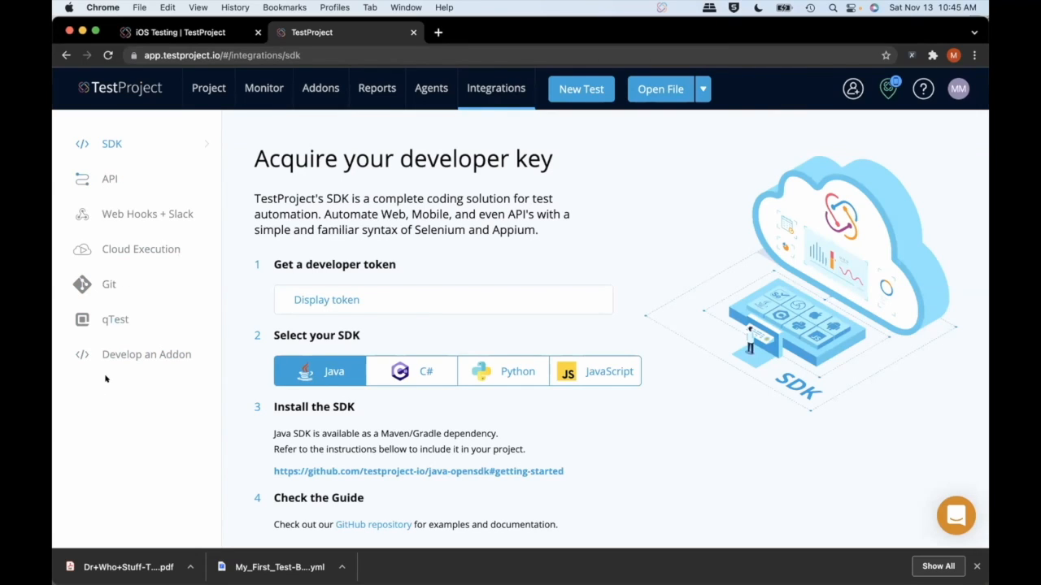
click(110, 177)
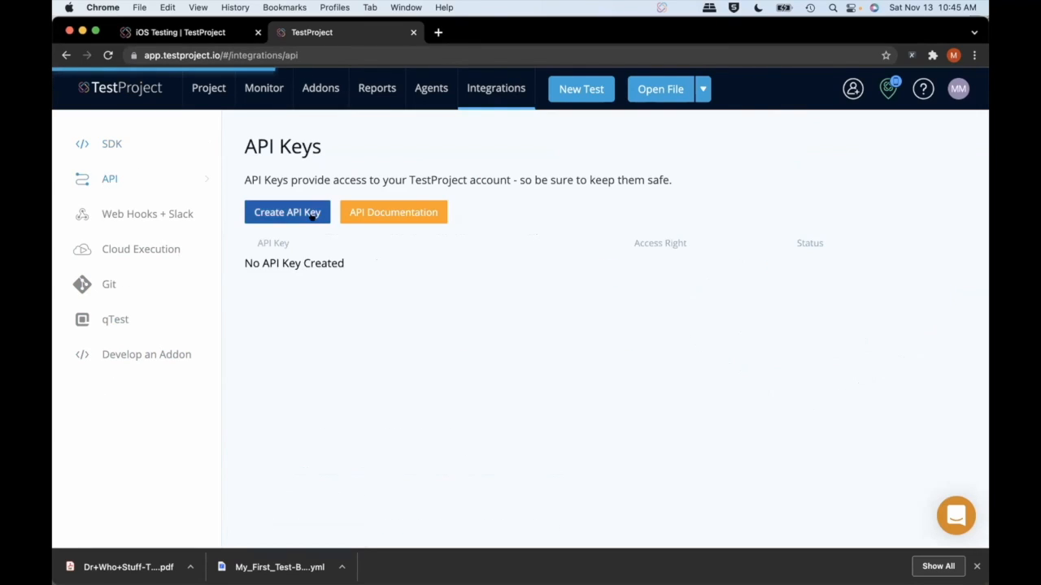
click(156, 213)
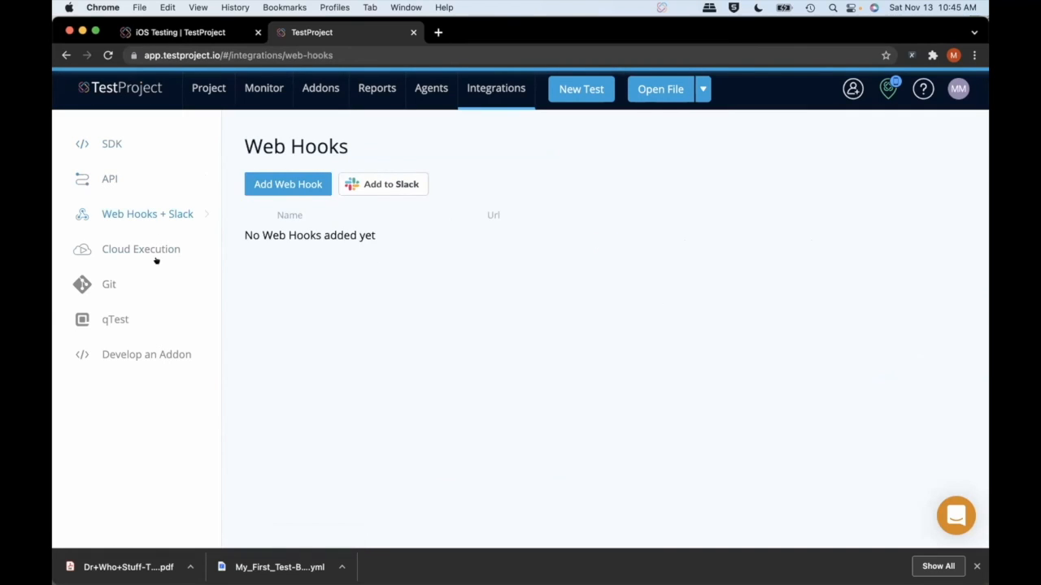
click(157, 251)
Step: View the Git and qTest integration pages and look through the Develop an Addon guide
click(109, 284)
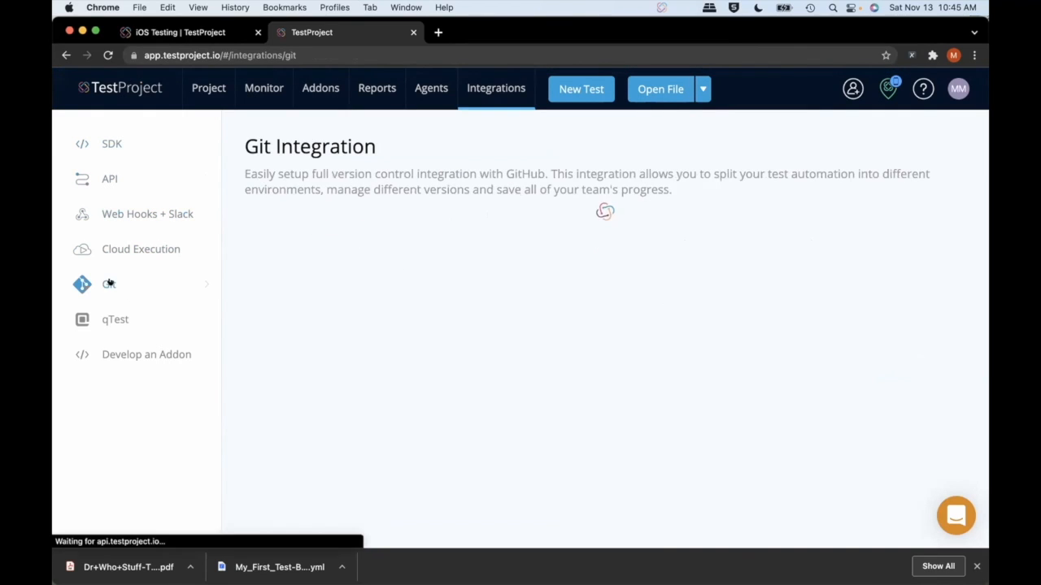
click(123, 313)
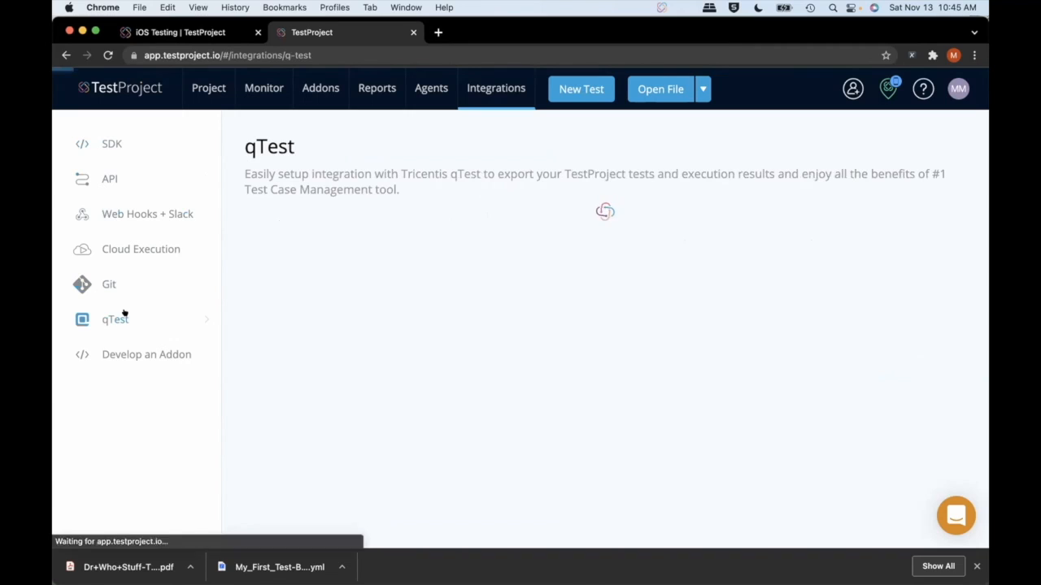
click(174, 354)
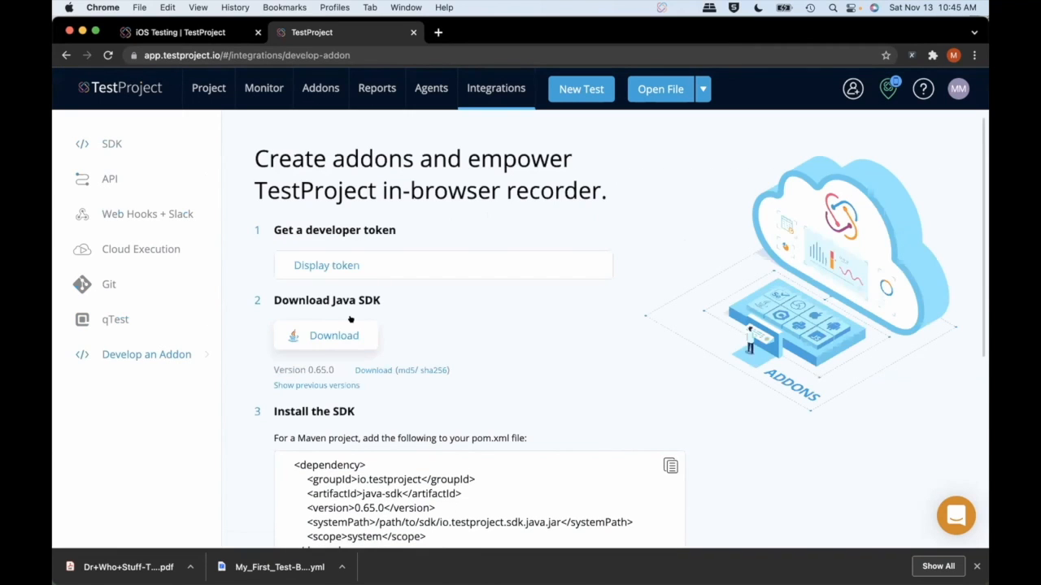
scroll(350, 320, down, 5)
scroll(350, 320, up, 5)
Step: Browse the community addons, including the Featured, New & Updated and TestProject Addons sections
click(305, 89)
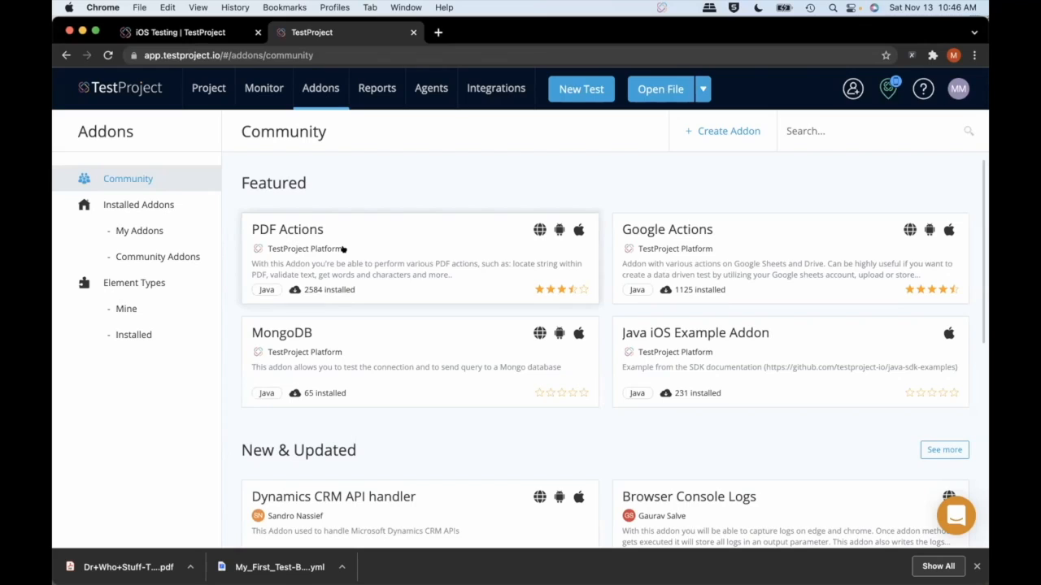
click(447, 258)
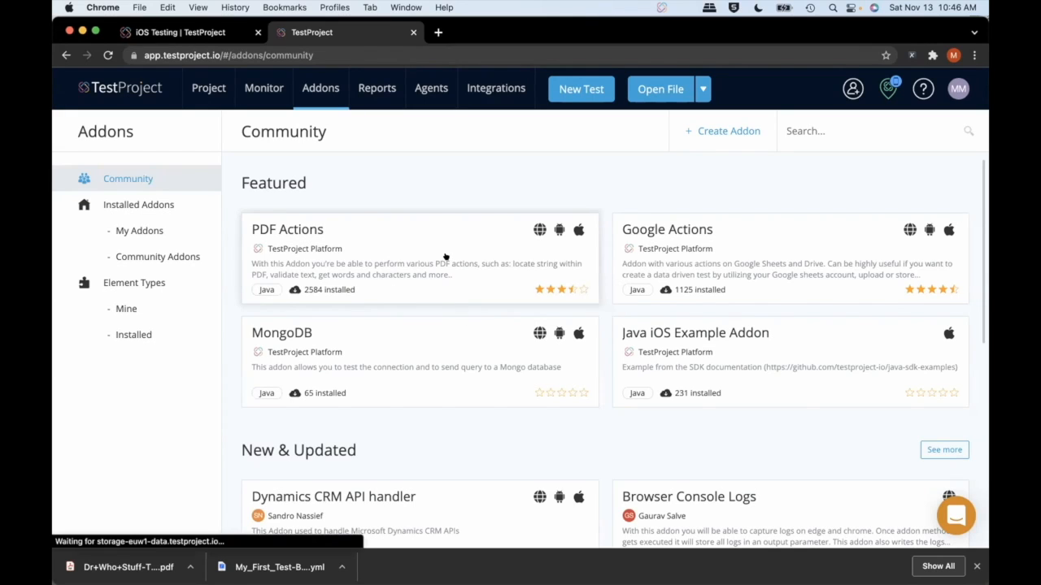
scroll(446, 257, down, 1)
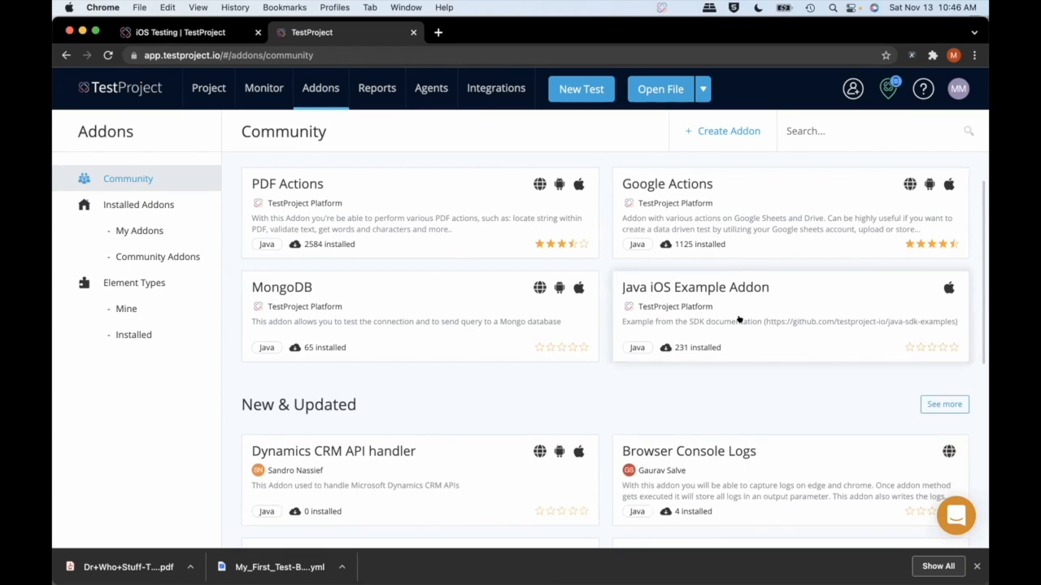
scroll(516, 383, down, 5)
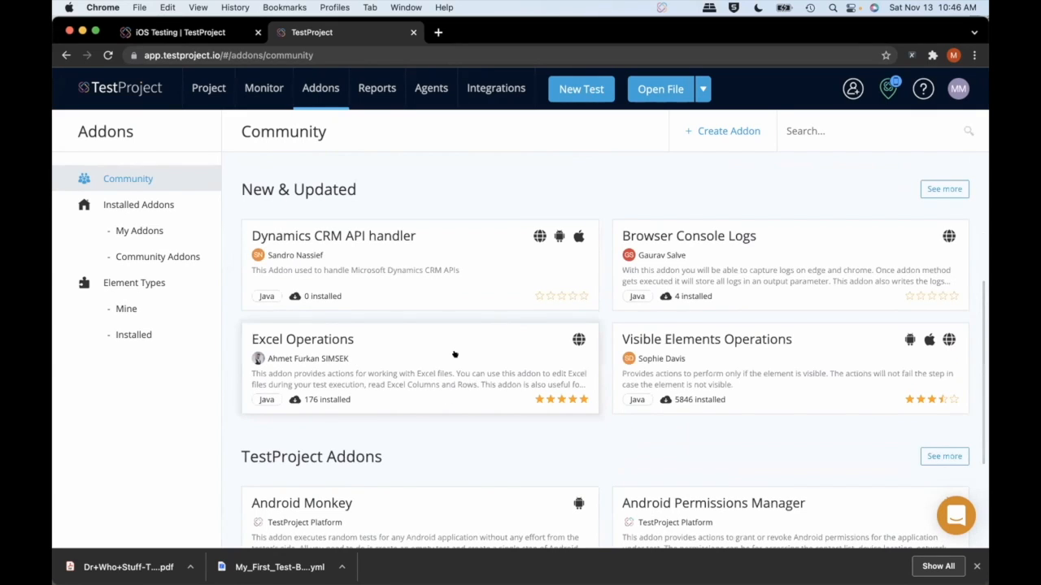
scroll(439, 344, down, 1)
scroll(437, 343, down, 3)
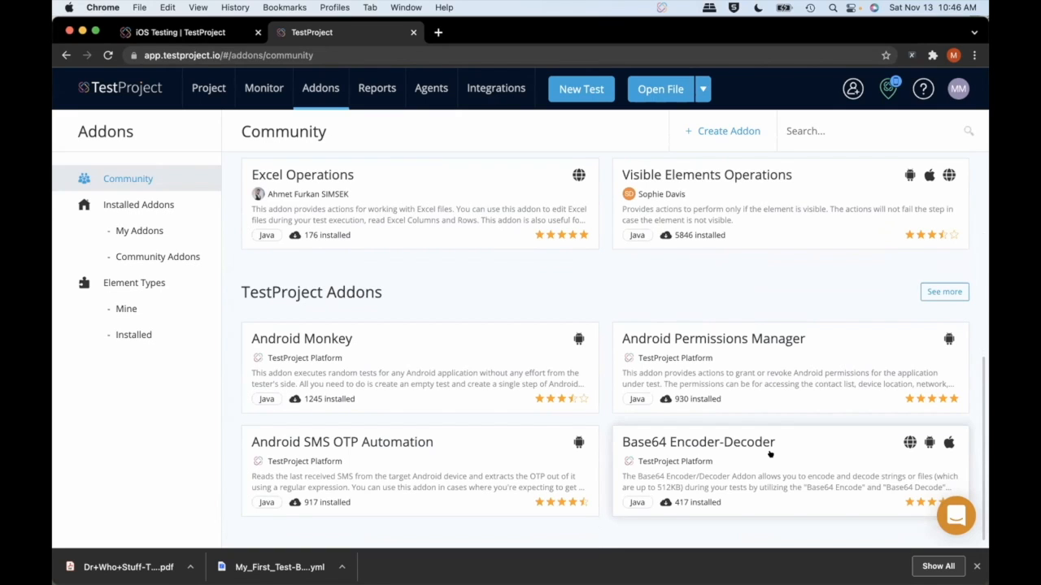
scroll(770, 454, up, 10)
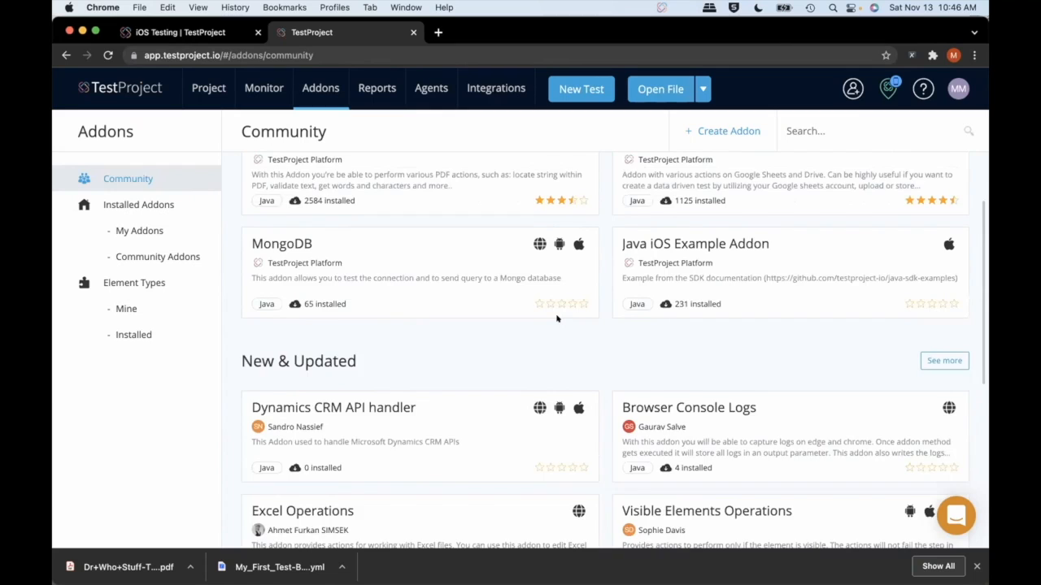
Step: View My Addons and the installed Community Addons, switching the iOS, Android and web platform filters on and off again
click(133, 228)
click(136, 253)
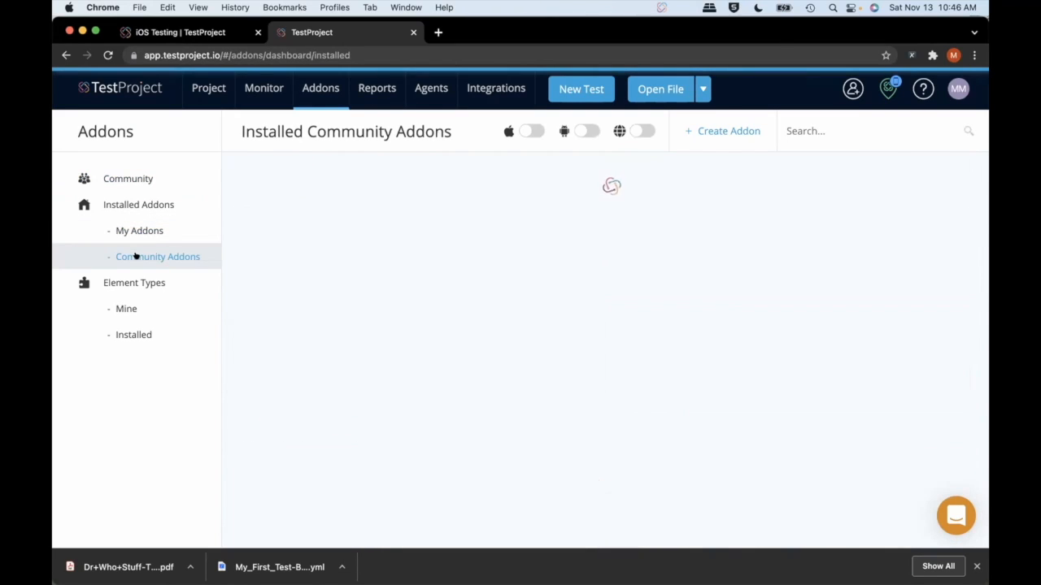
click(525, 126)
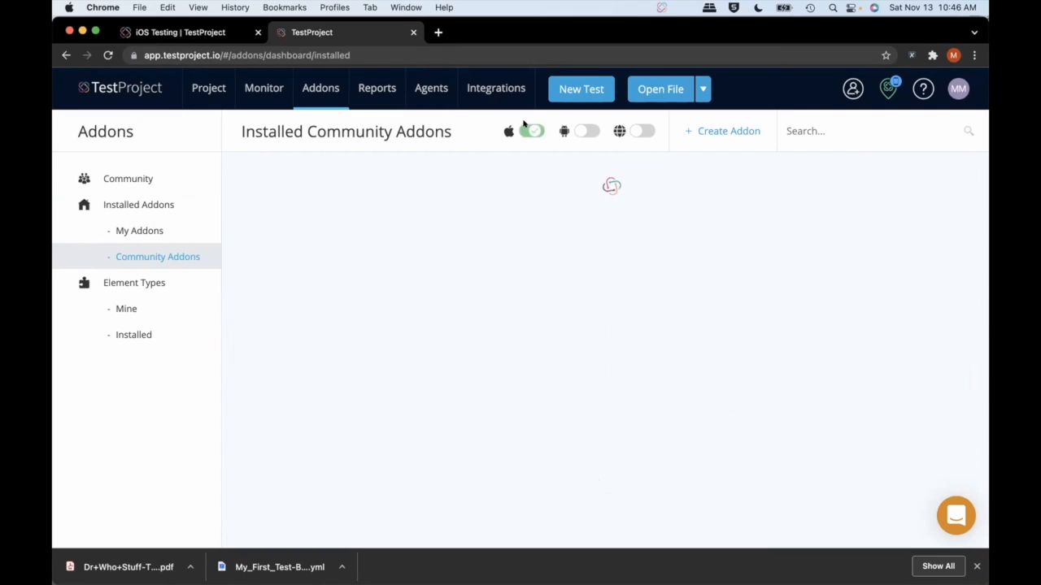
click(587, 131)
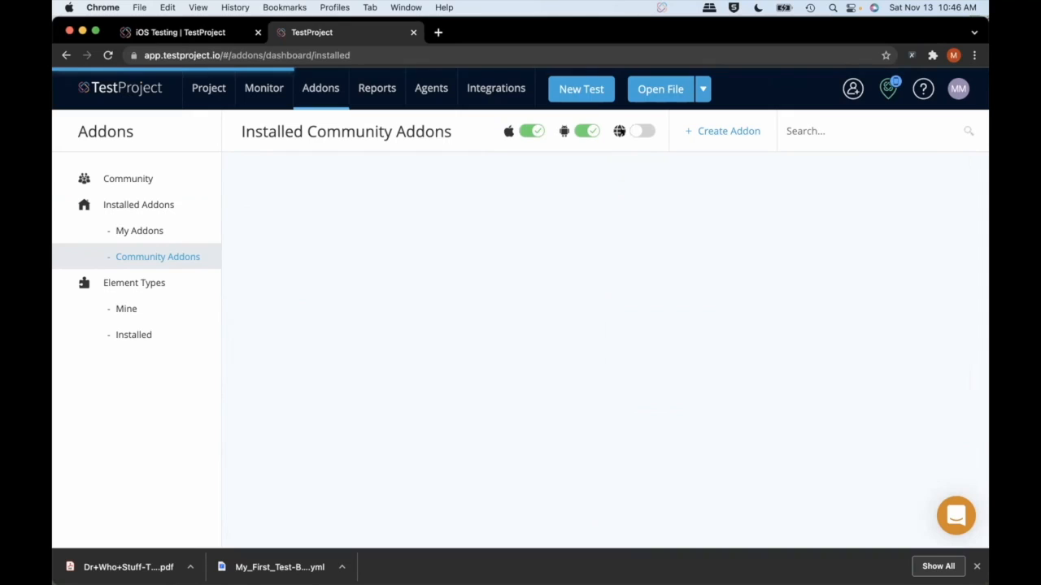
click(638, 131)
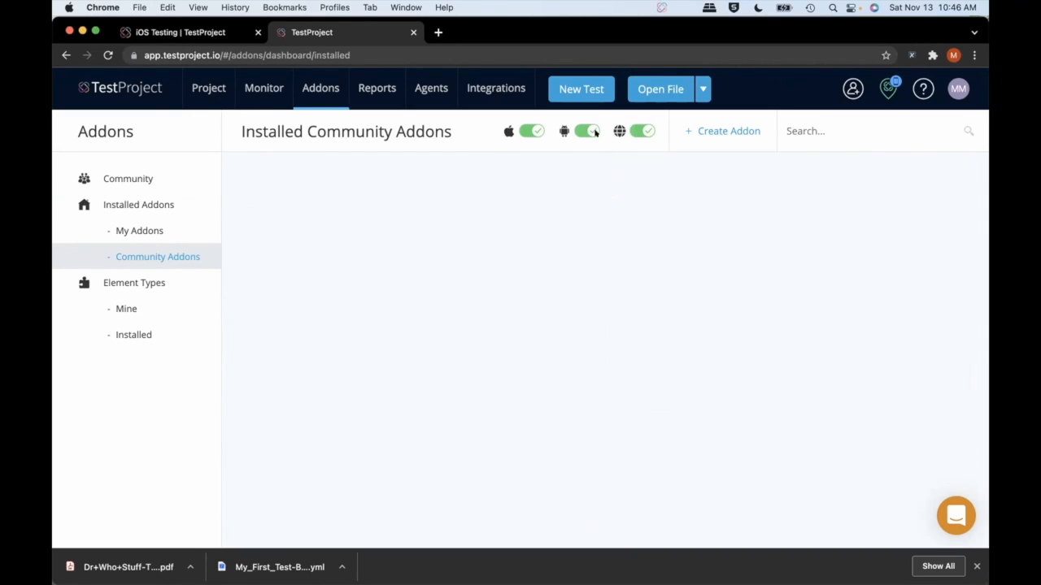
click(637, 131)
click(587, 131)
click(527, 131)
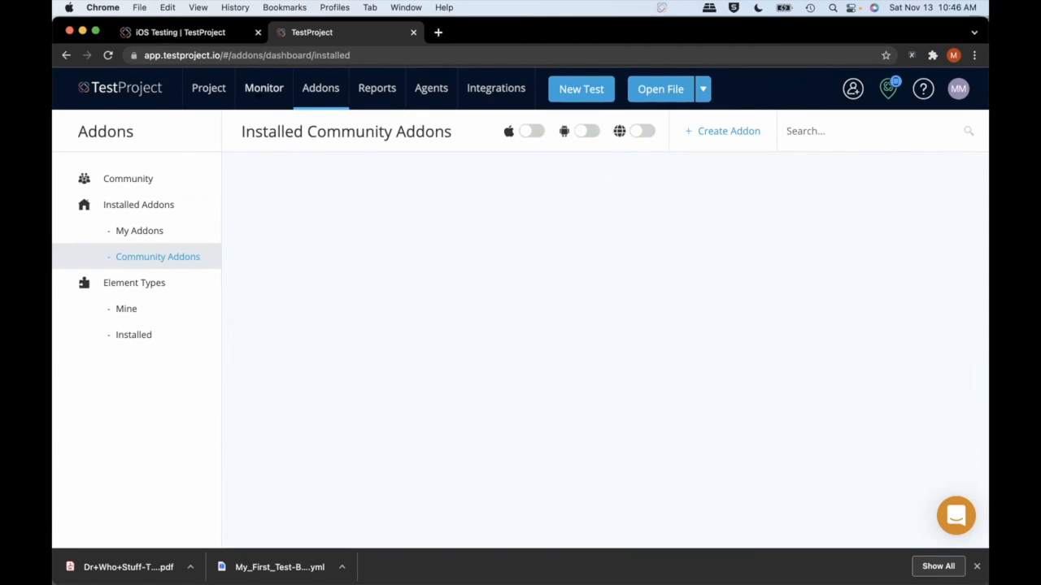
Step: Return to the project's tests and start a new test of type Web
click(264, 88)
click(208, 88)
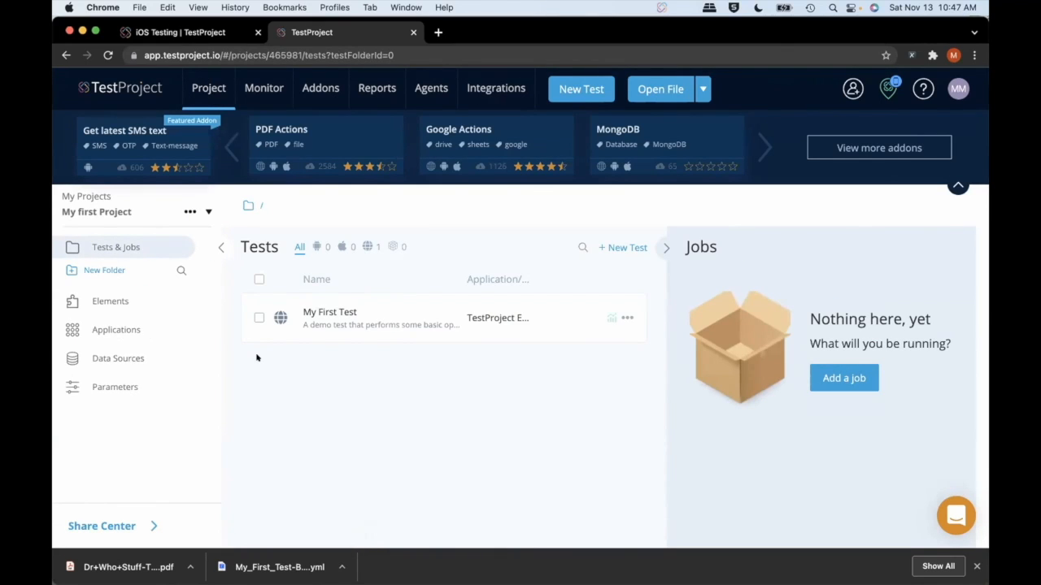
click(587, 79)
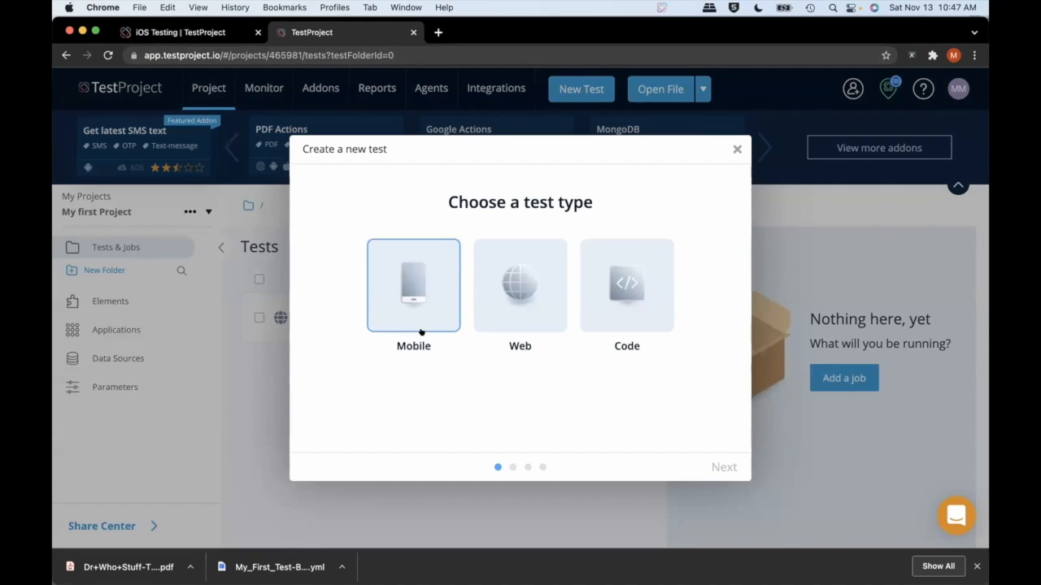
click(506, 312)
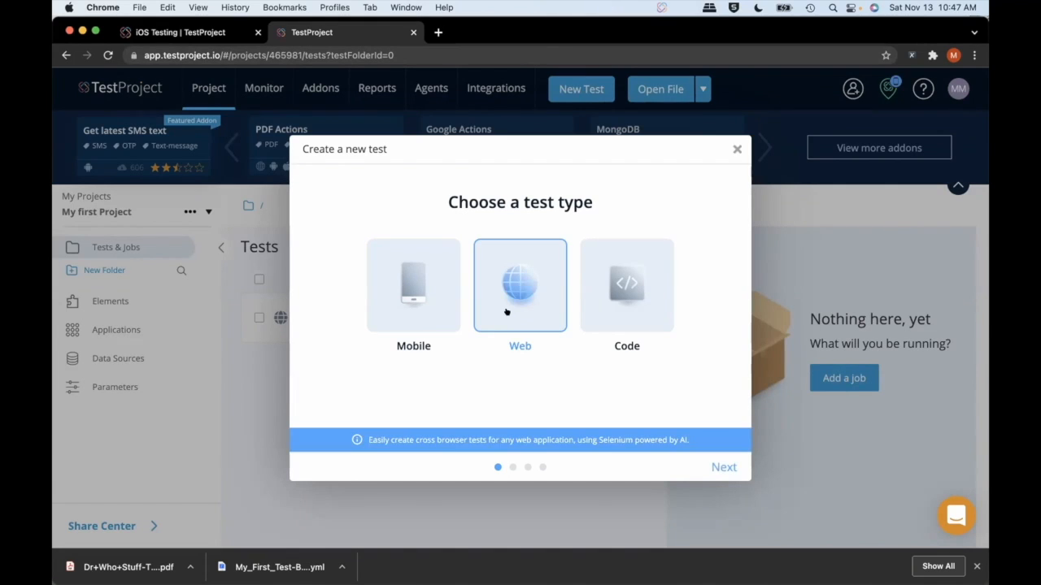
click(730, 470)
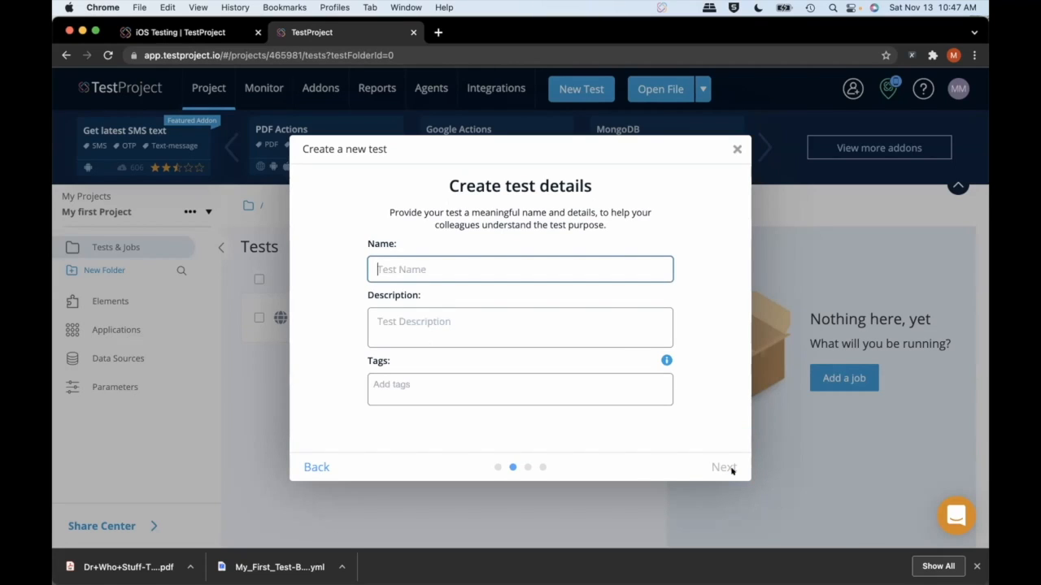
text(D)
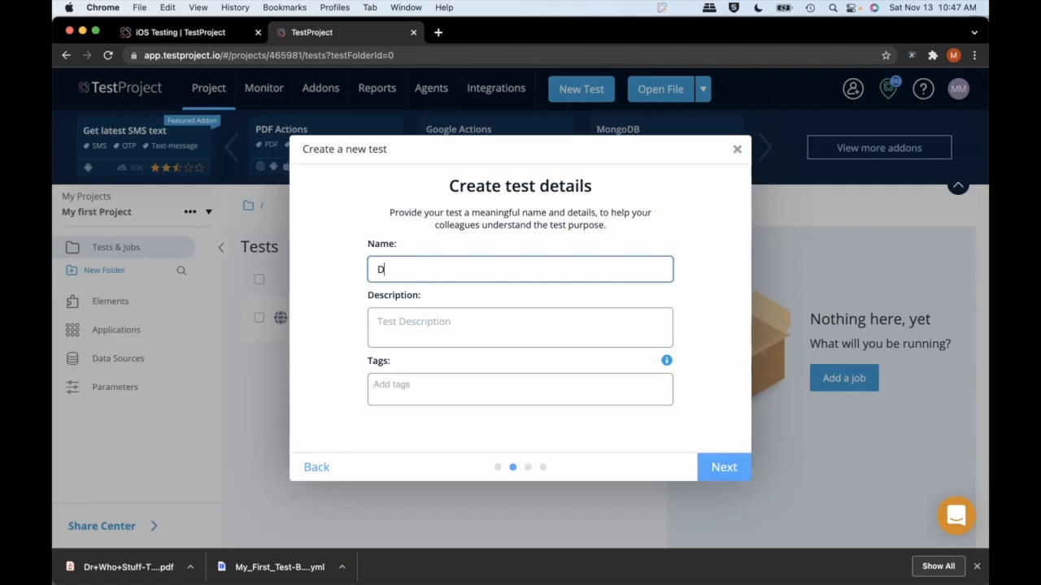
text(r Who Stuff 2)
key(Tab)
text(Test d)
text(ocu)
key(BackSpace)
key(BackSpace)
key(BackSpace)
key(BackSpace)
text(website flow and )
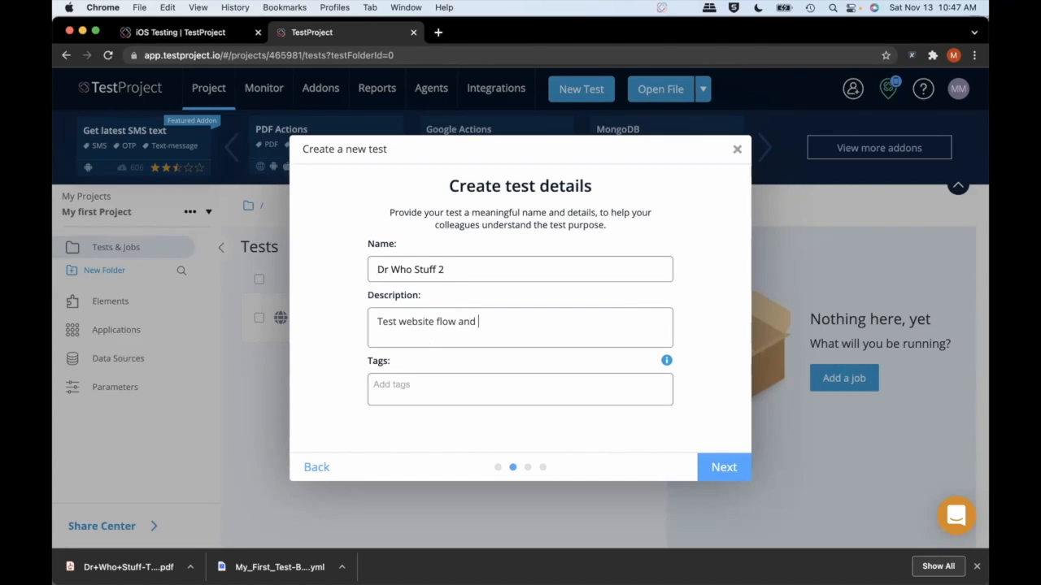
text(functionality)
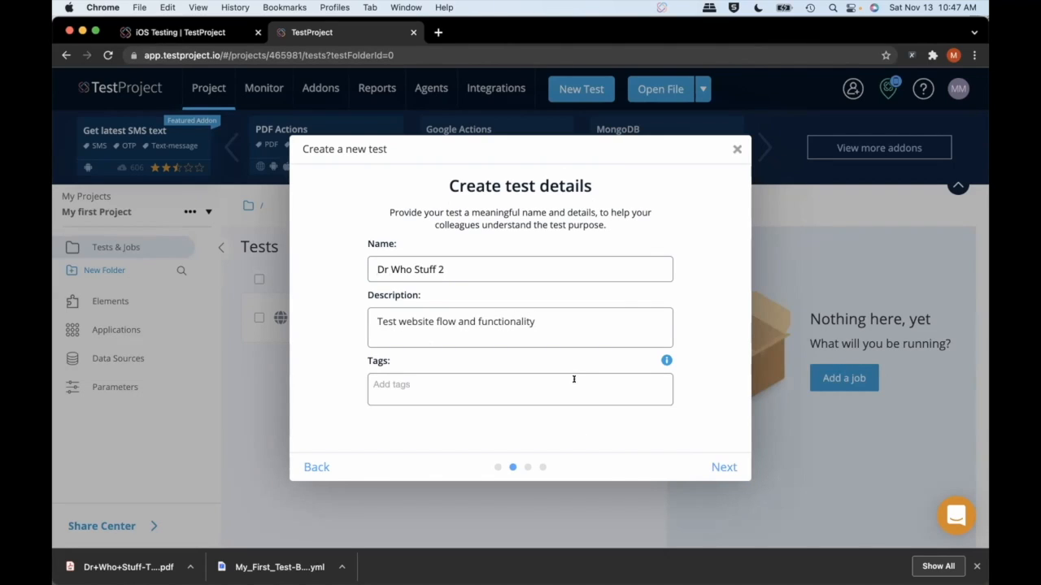
text(Dr Who)
key(Return)
text(CRM)
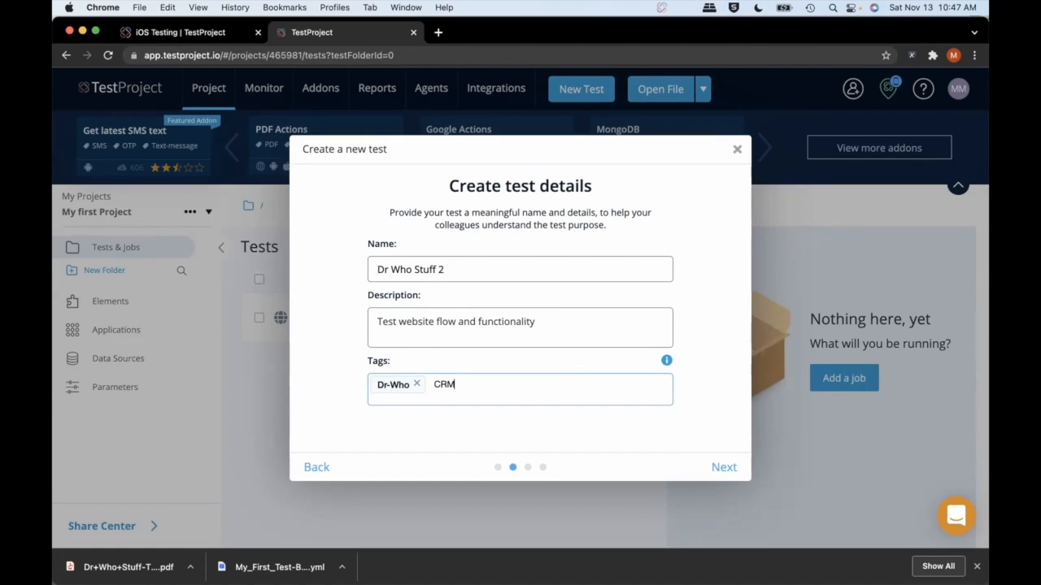
key(Return)
text(Work)
text(dpress)
key(Return)
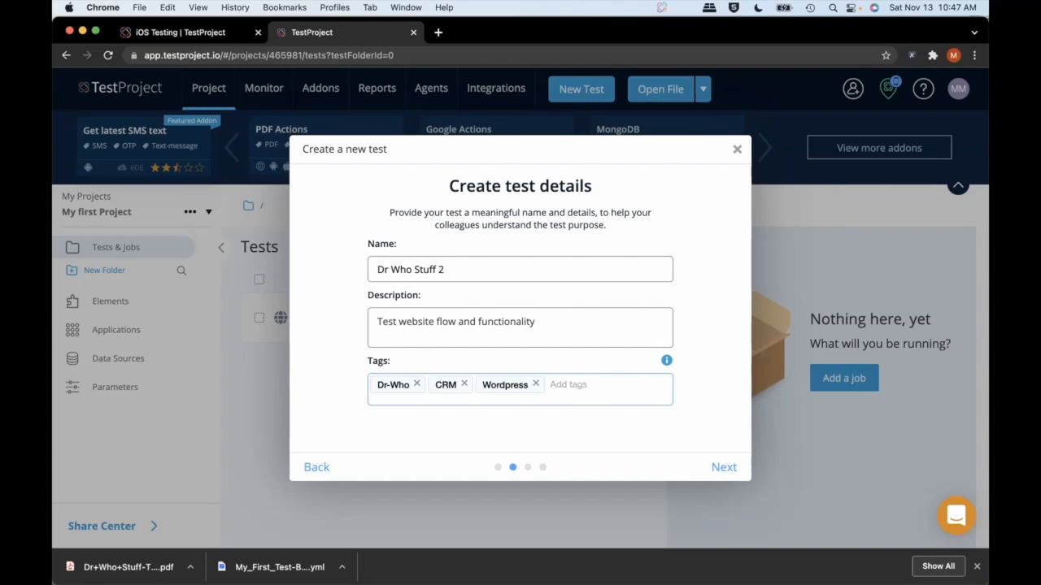
click(721, 465)
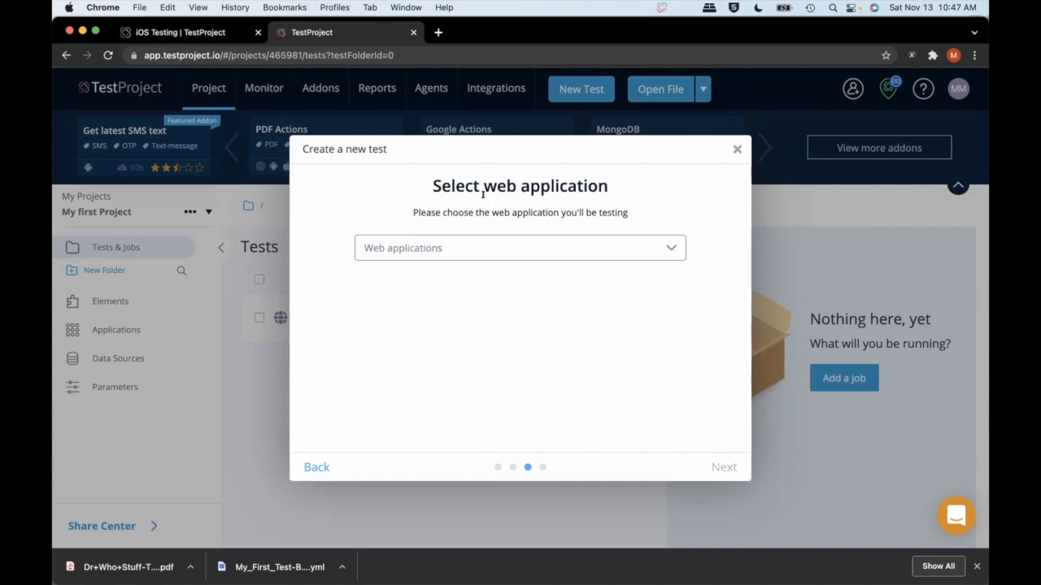
click(624, 249)
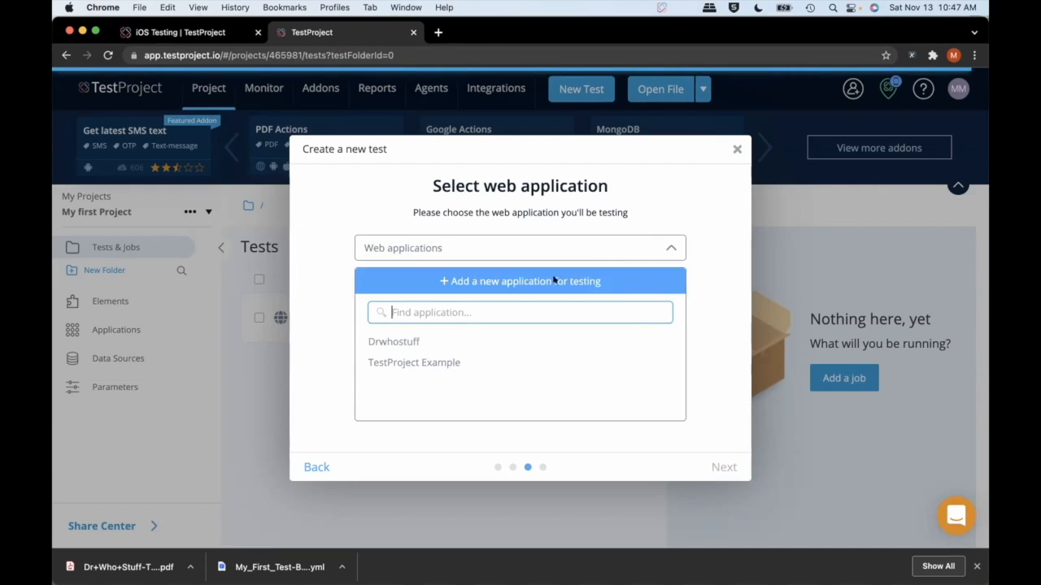
click(401, 341)
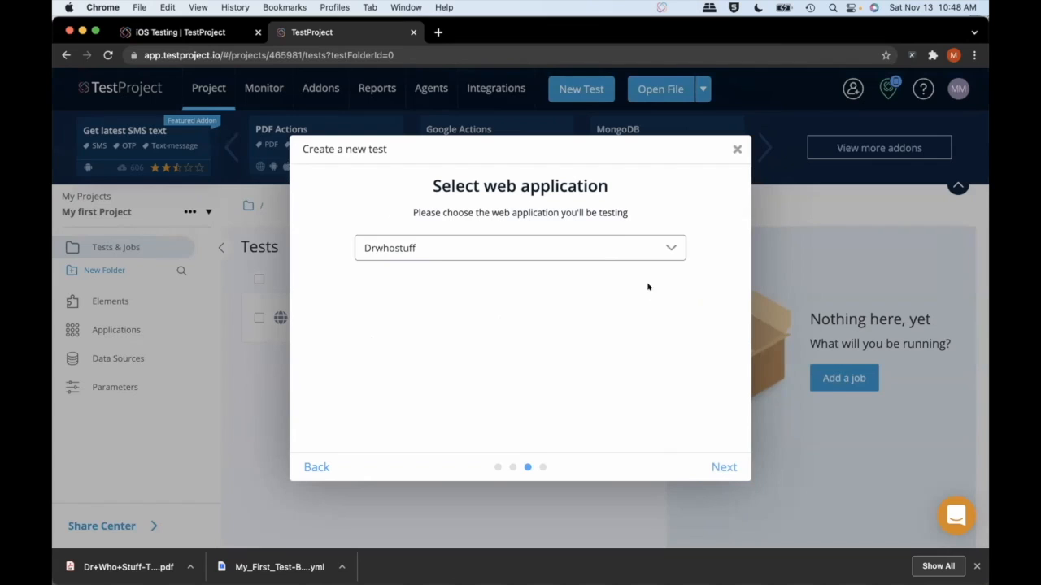
click(623, 248)
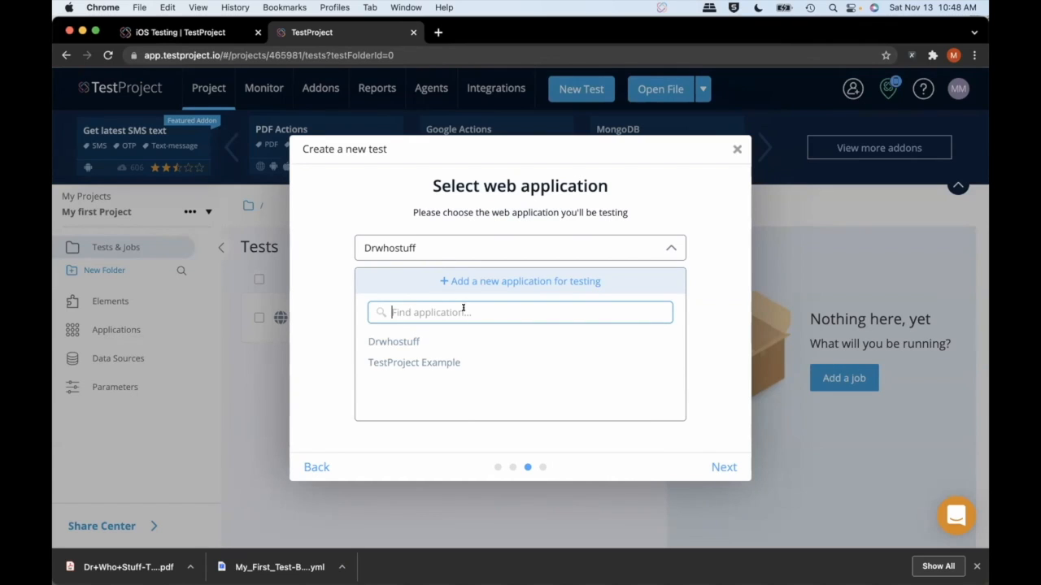
click(301, 458)
click(735, 148)
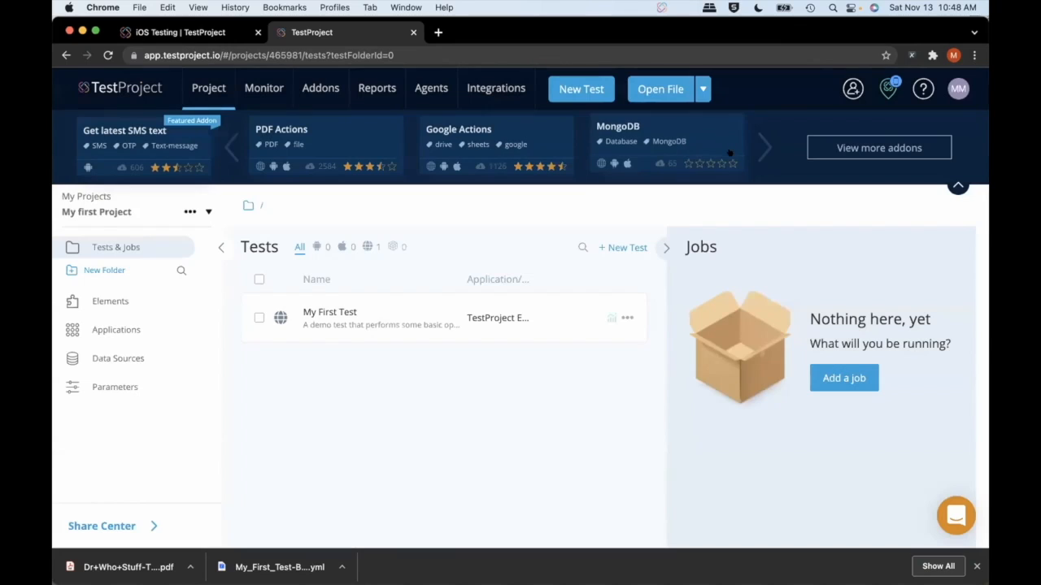
Step: Delete the Drwhostuff application from the project's applications
click(93, 331)
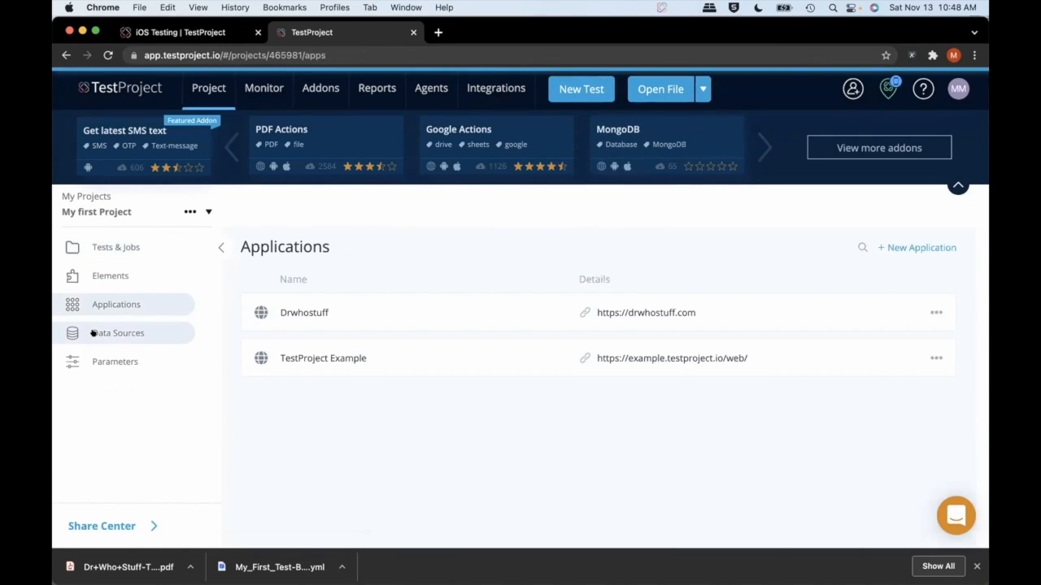
click(920, 312)
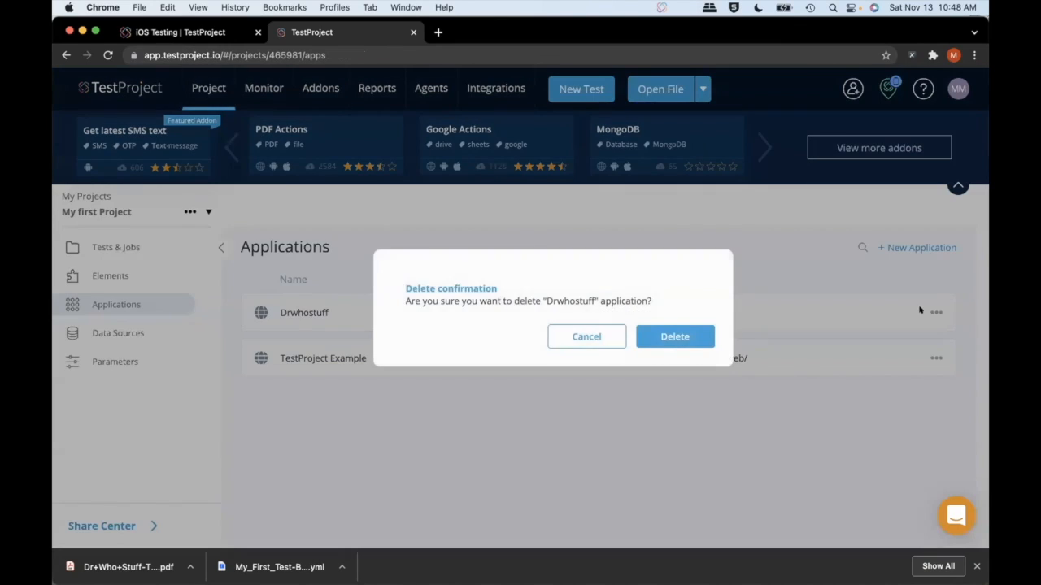
click(690, 328)
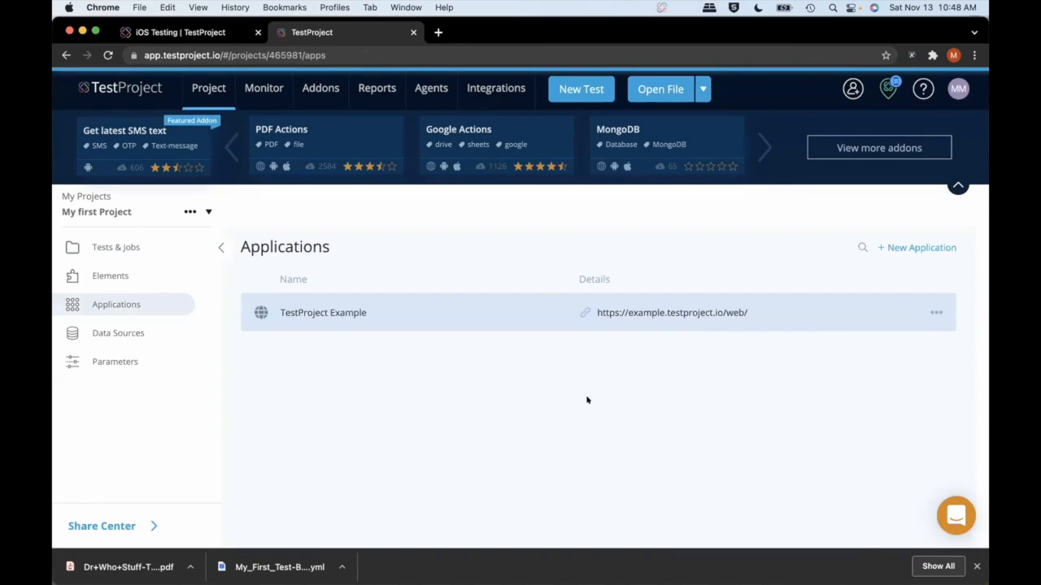
Step: Start a new test of type Web and name it Dr Who Stuff
click(579, 84)
click(521, 267)
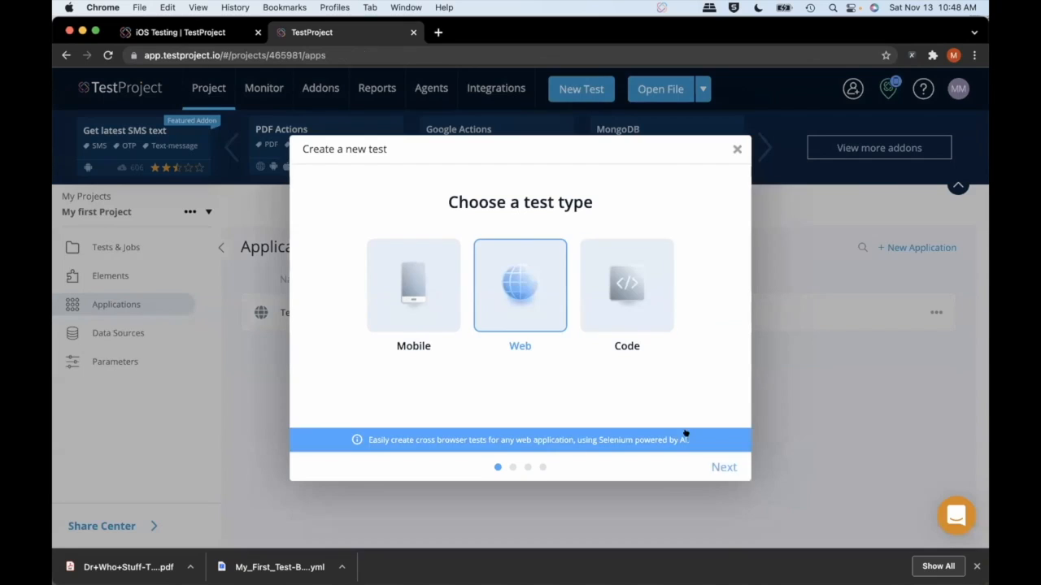
click(723, 467)
text(DrWho)
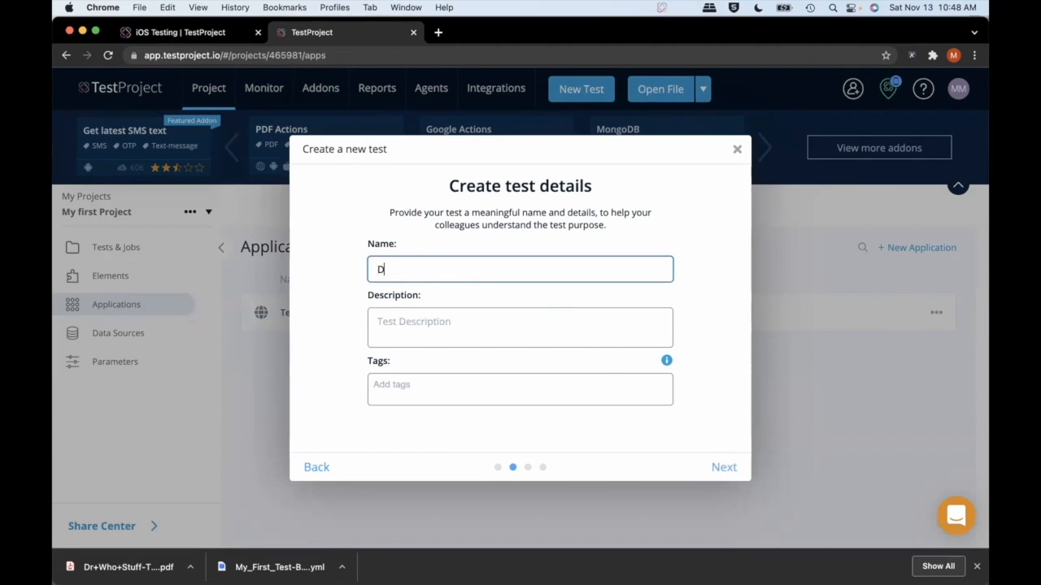
key(BackSpace)
key(BackSpace)
key(BackSpace)
text(Who Stuff)
Step: Give the test the description "Test doctor who page functionality" and the tag wordpress, and continue to the application selection
click(479, 325)
text(Test doctor who page functionality)
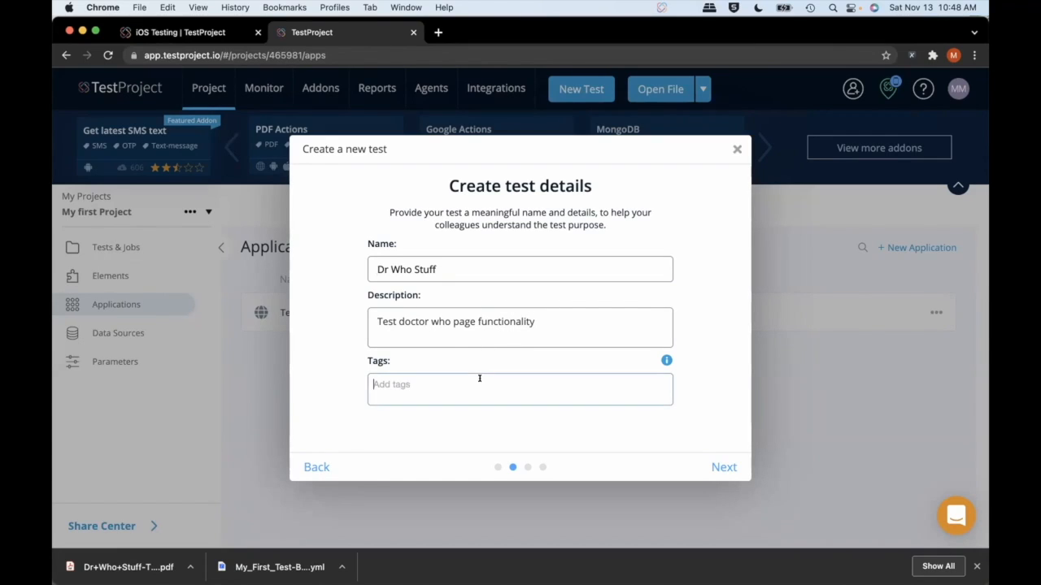
text(wordpress)
key(Return)
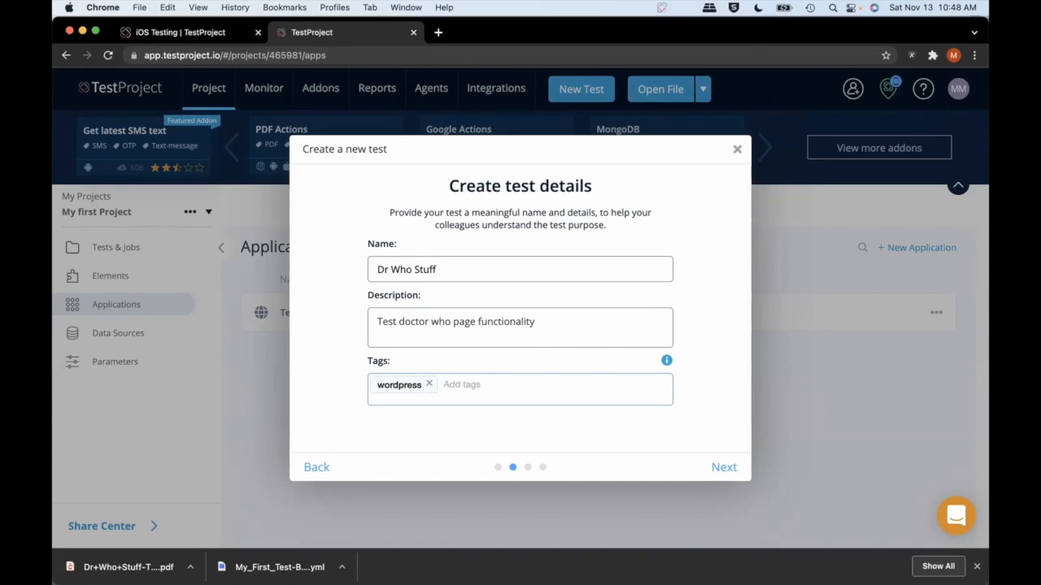
click(726, 466)
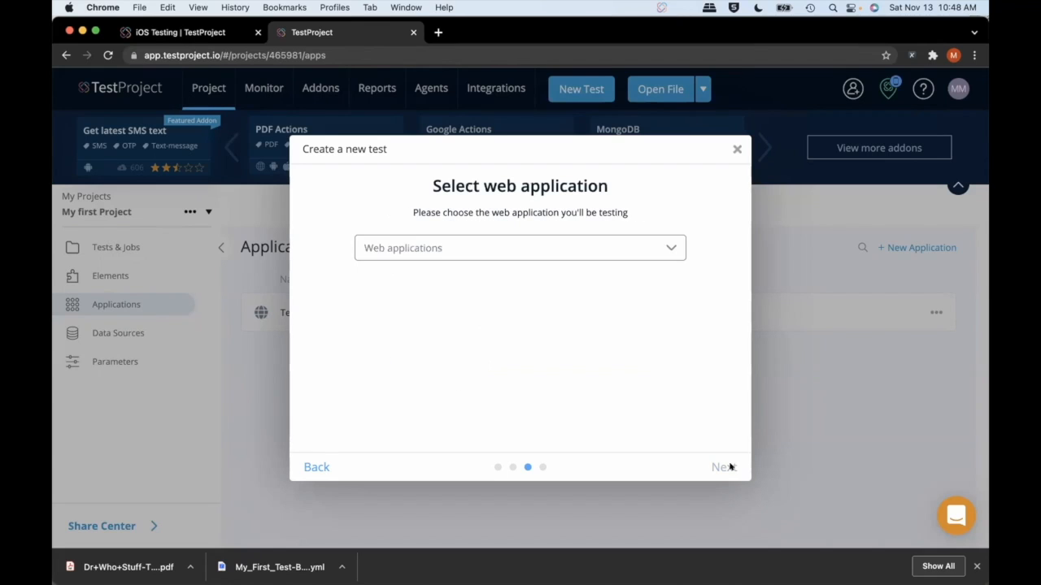
click(632, 248)
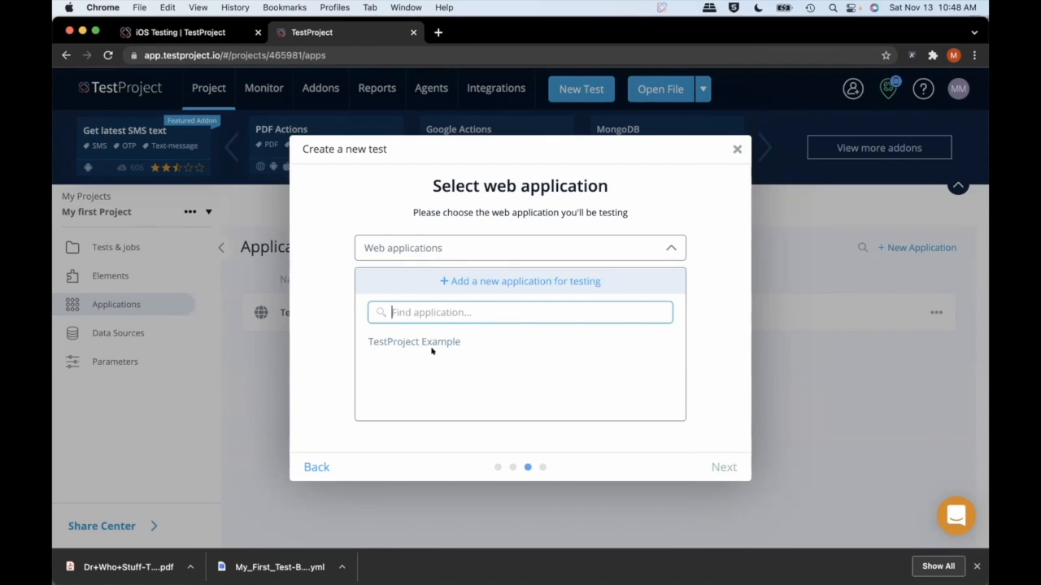
click(489, 279)
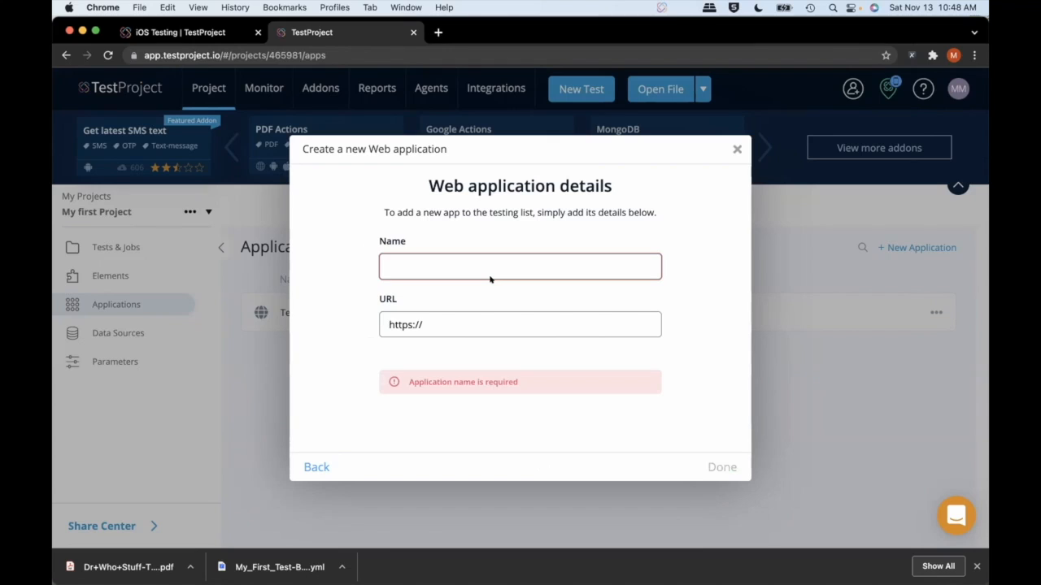
text(Dr Who )
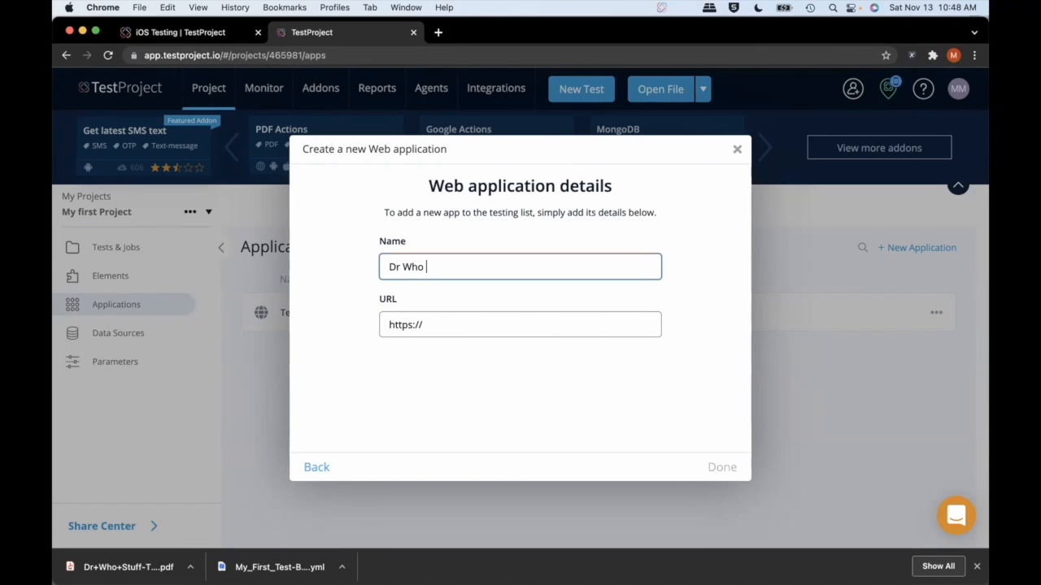
text(Stuff)
click(512, 319)
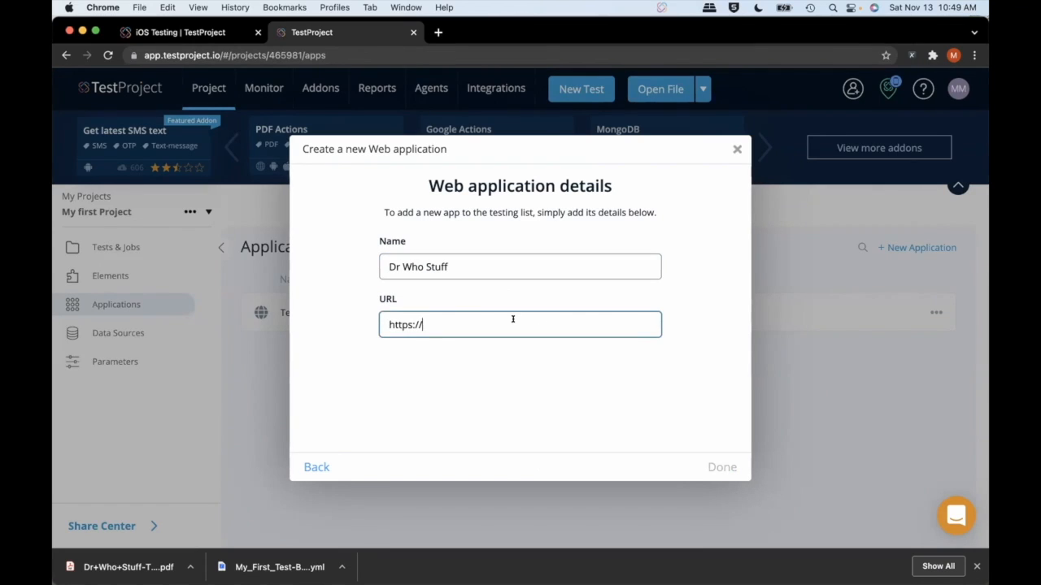
text(drwhostuff.com)
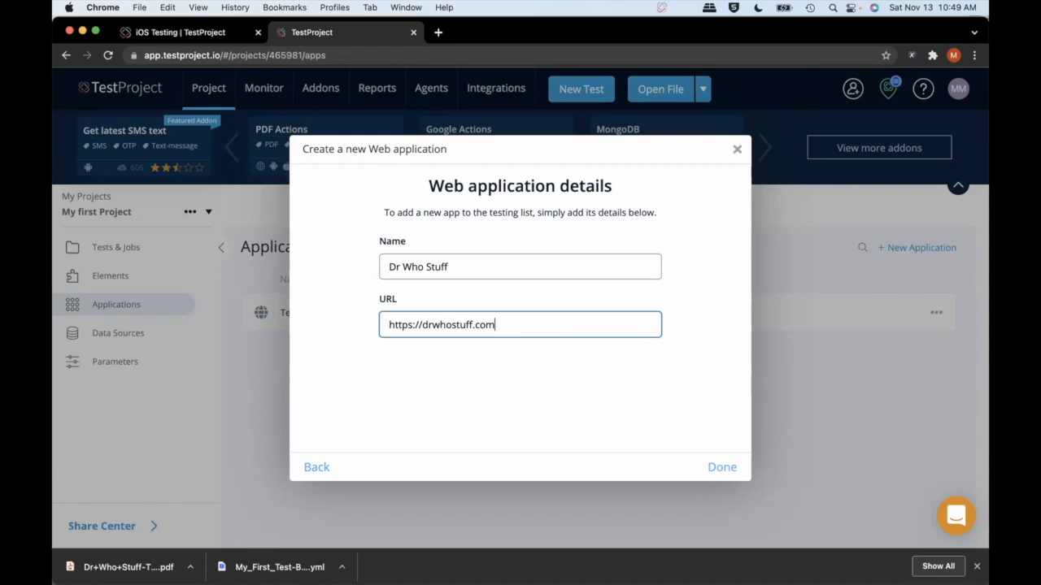
click(714, 460)
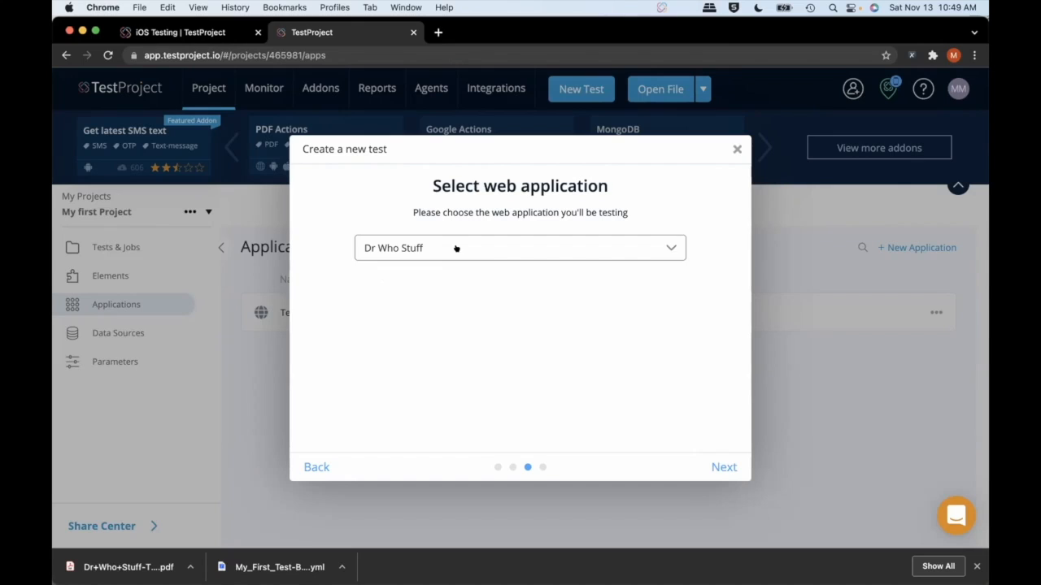
click(458, 246)
click(412, 342)
click(720, 462)
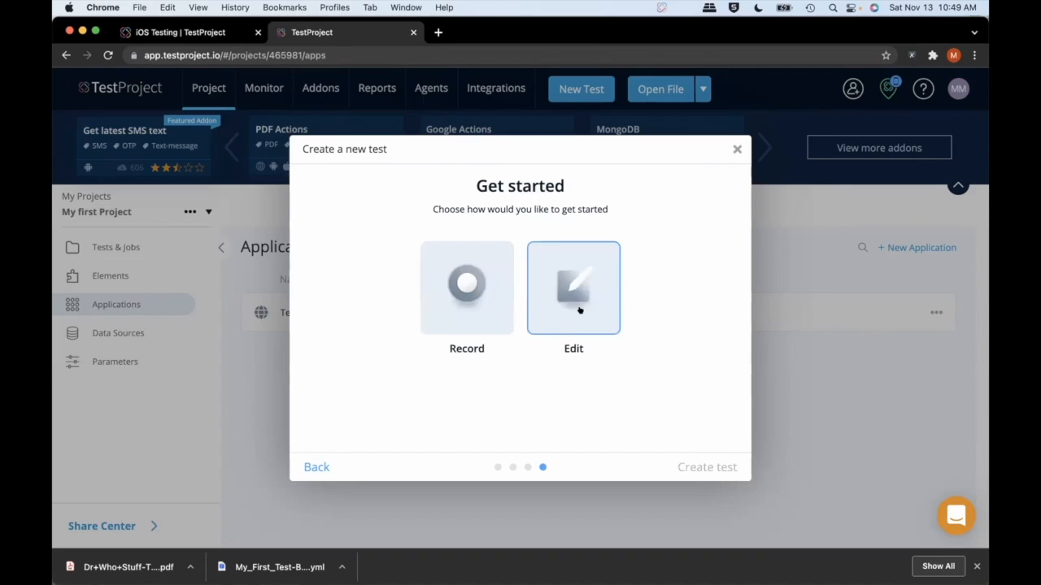
Step: Choose Record with the test saved to Cloud, check the save location help, and start the recording
click(457, 278)
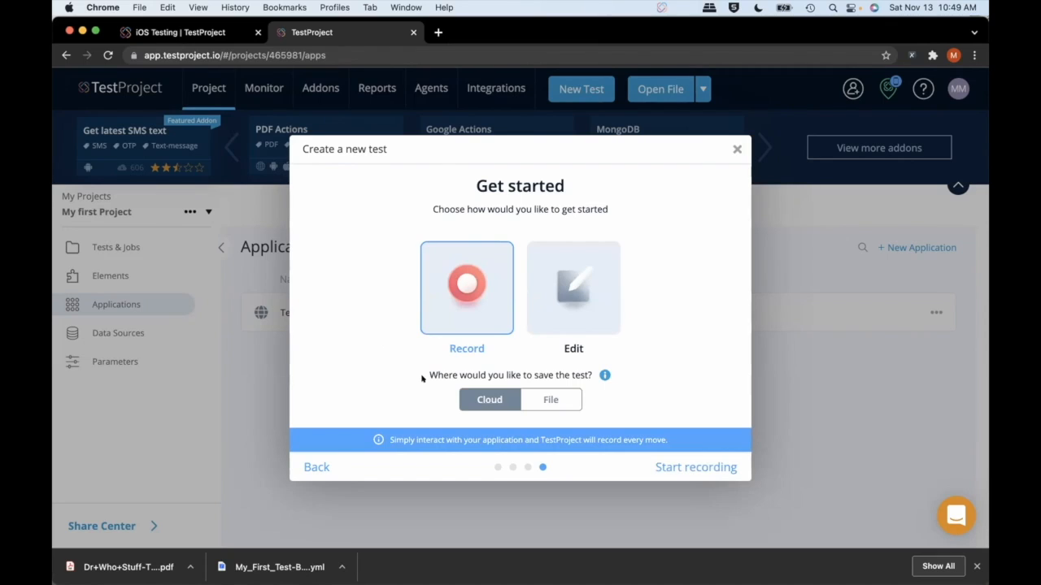
click(552, 400)
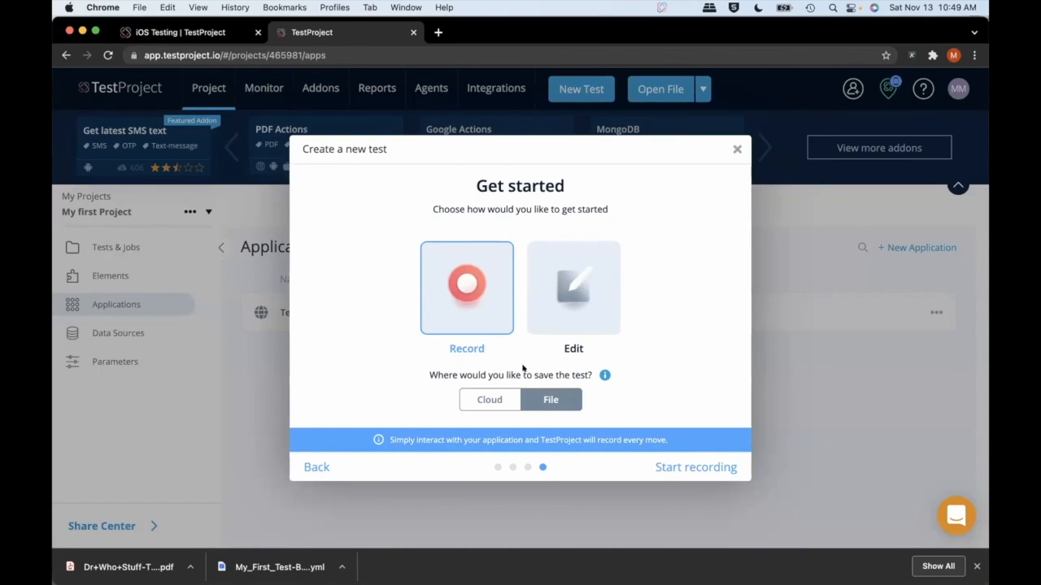
click(493, 396)
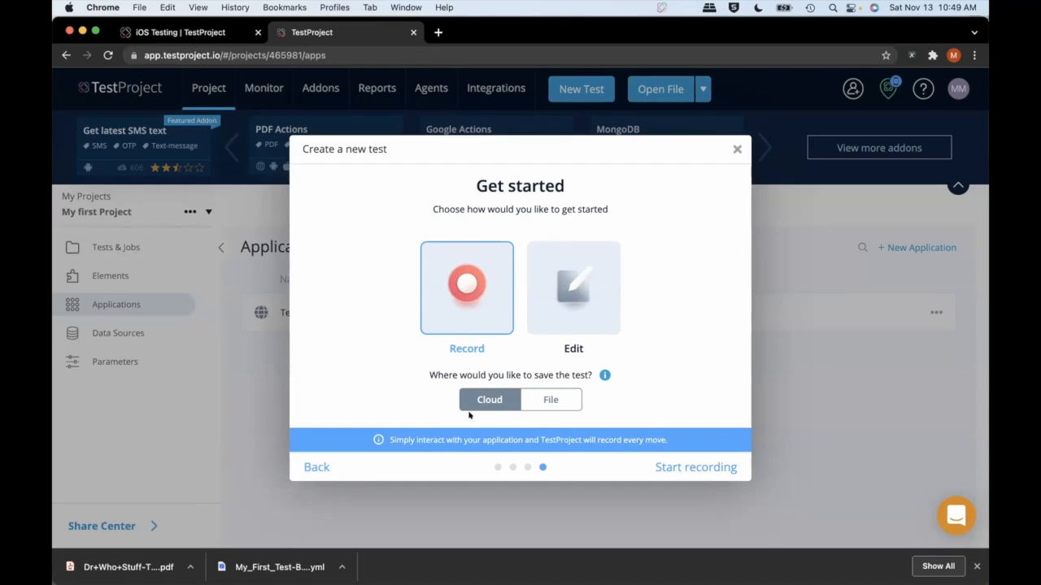
click(601, 374)
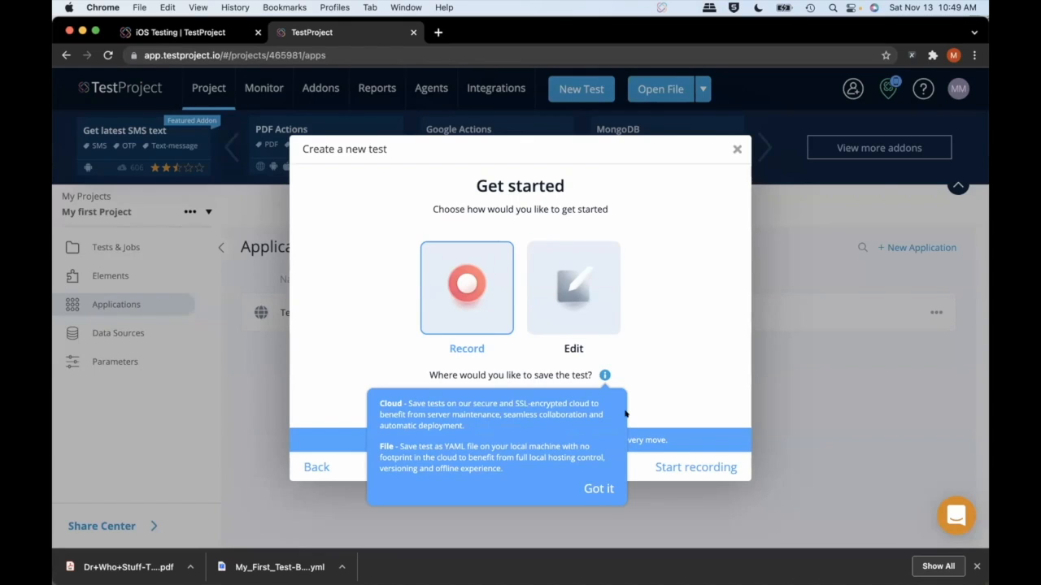
click(599, 488)
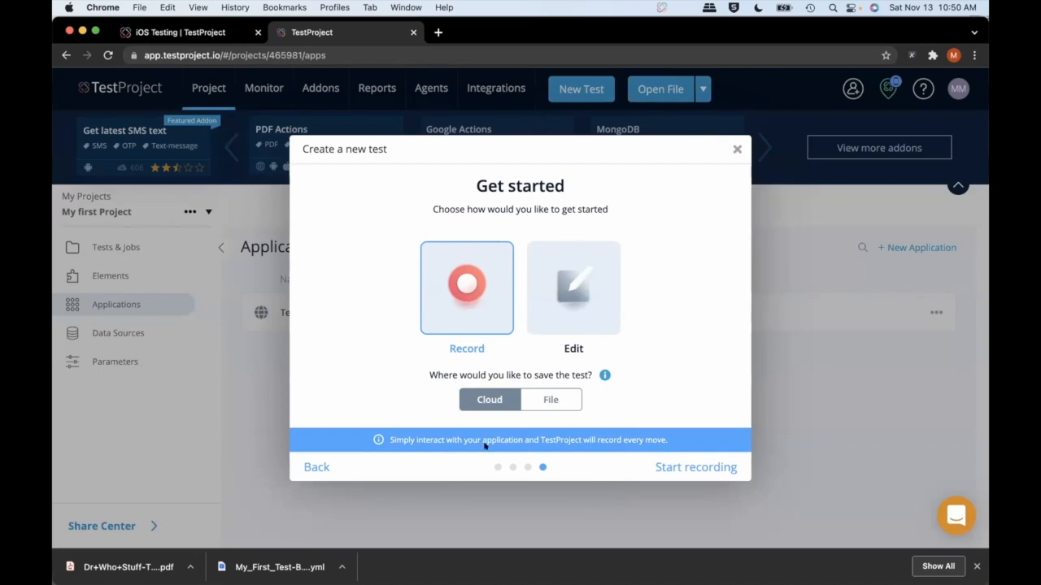
click(709, 472)
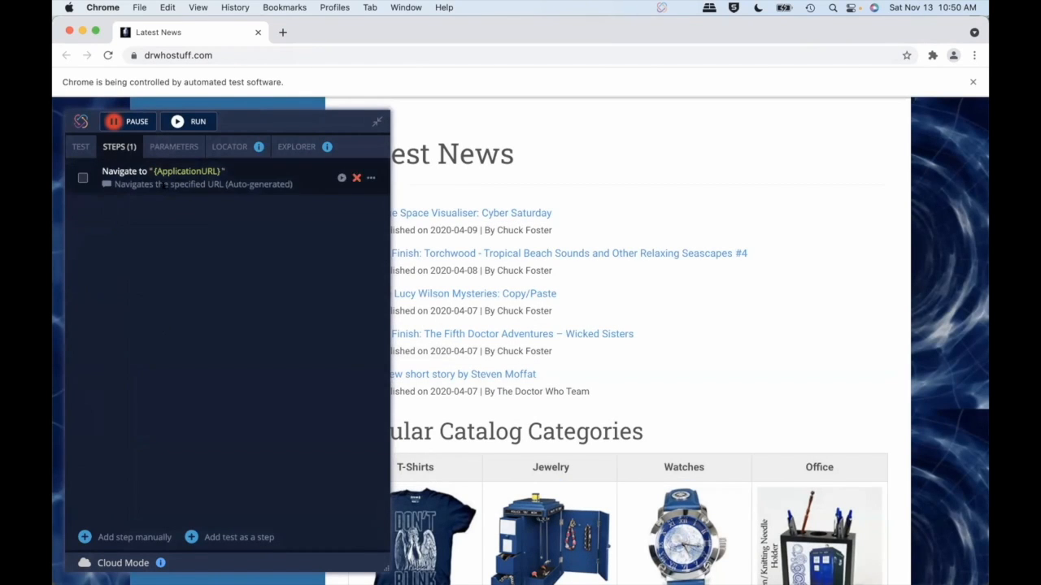
Step: Minimise the recorder, record a click on the site's Latest News link, and open that recorded step's advanced options
click(375, 121)
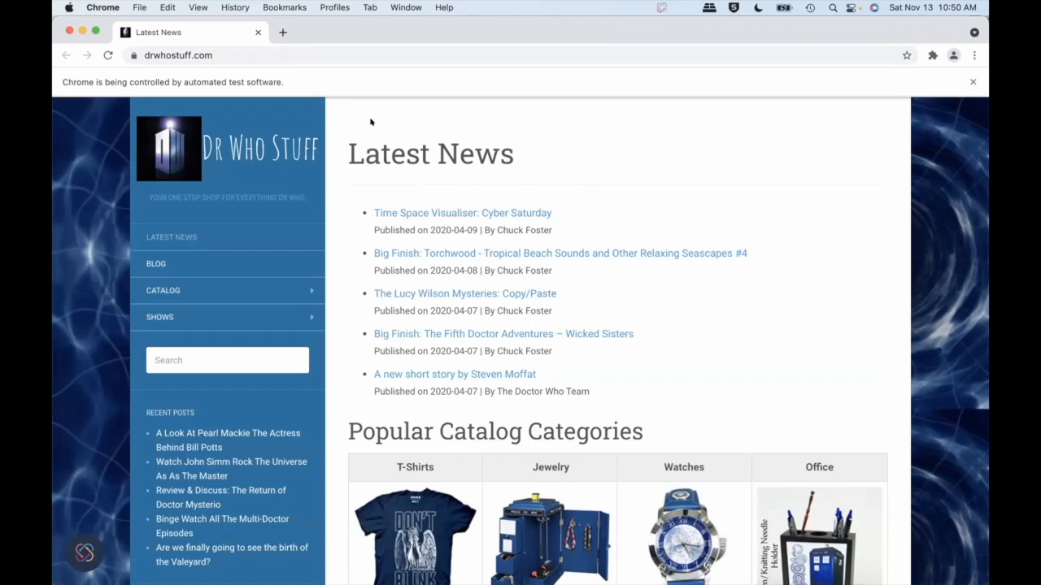
click(177, 237)
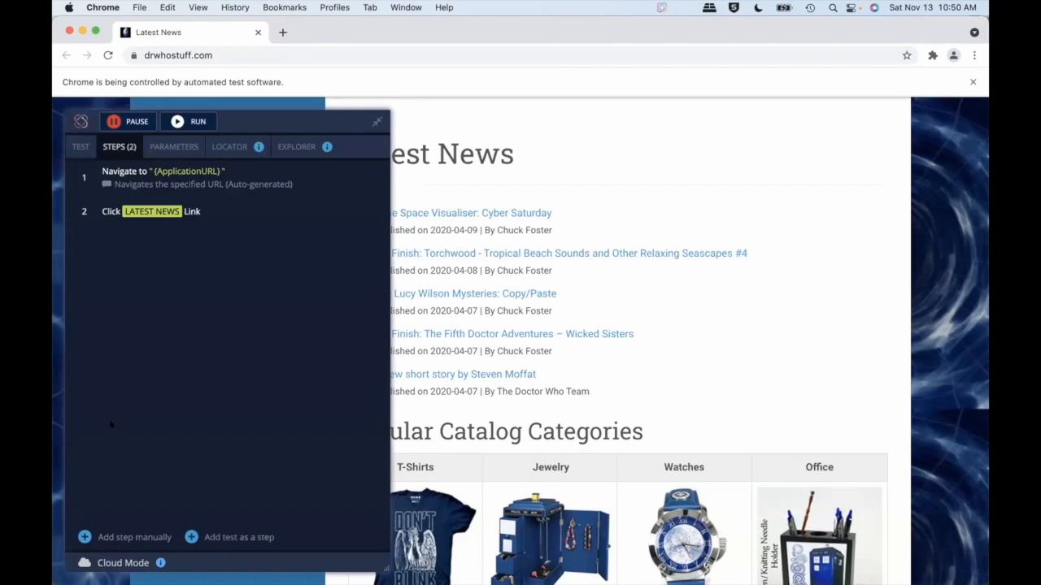
click(142, 208)
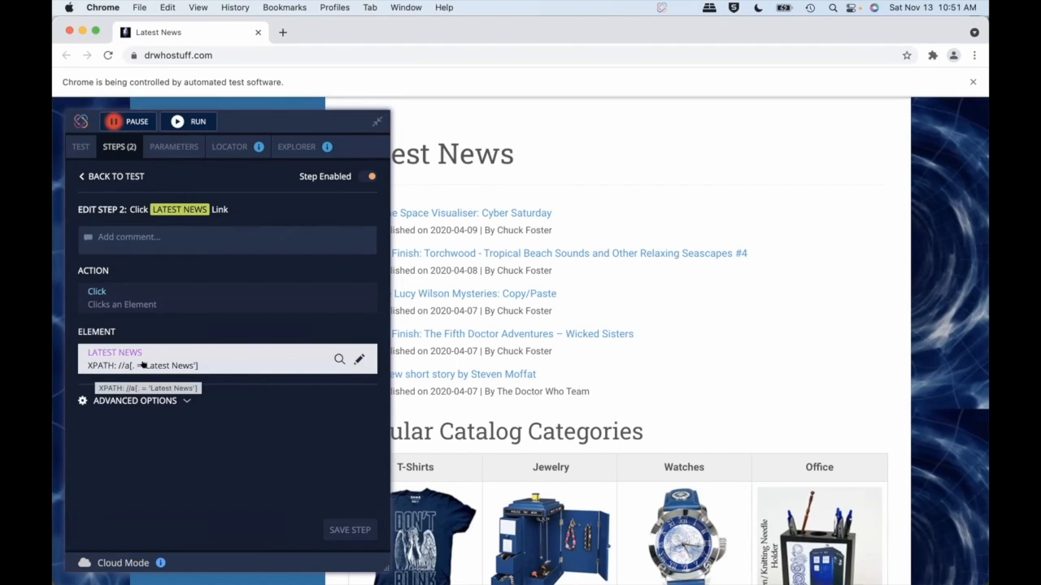
click(186, 401)
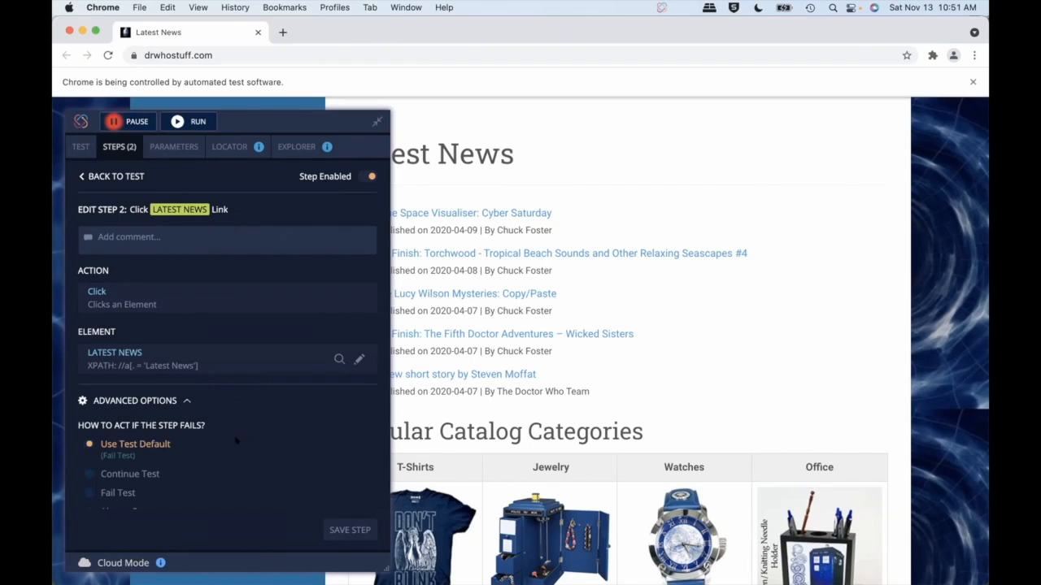
Step: Review the recorded step's advanced options for failure handling, screenshots, conditions and execution speed, and collapse them
scroll(200, 440, down, 3)
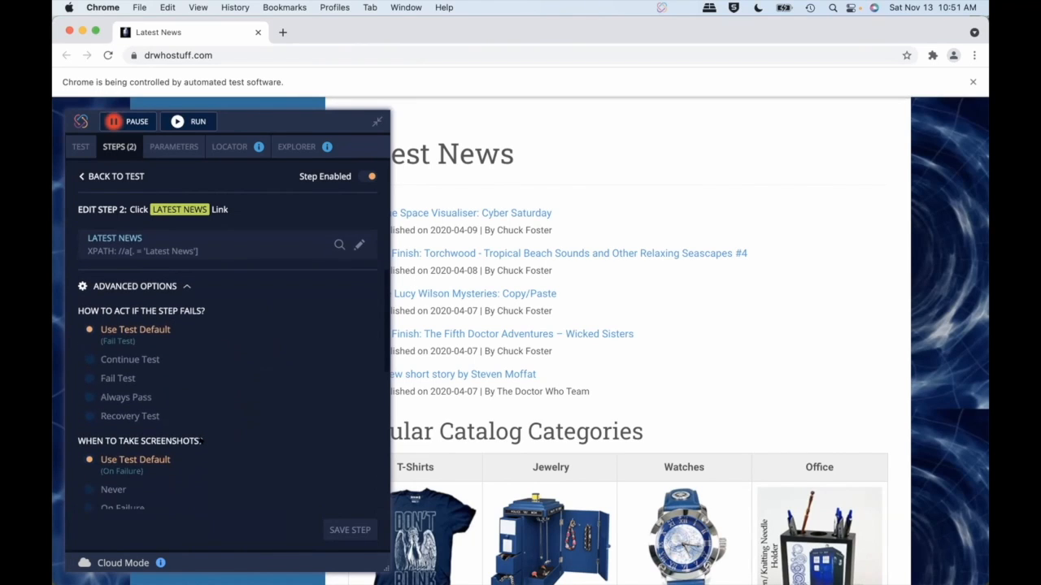
scroll(200, 440, down, 1)
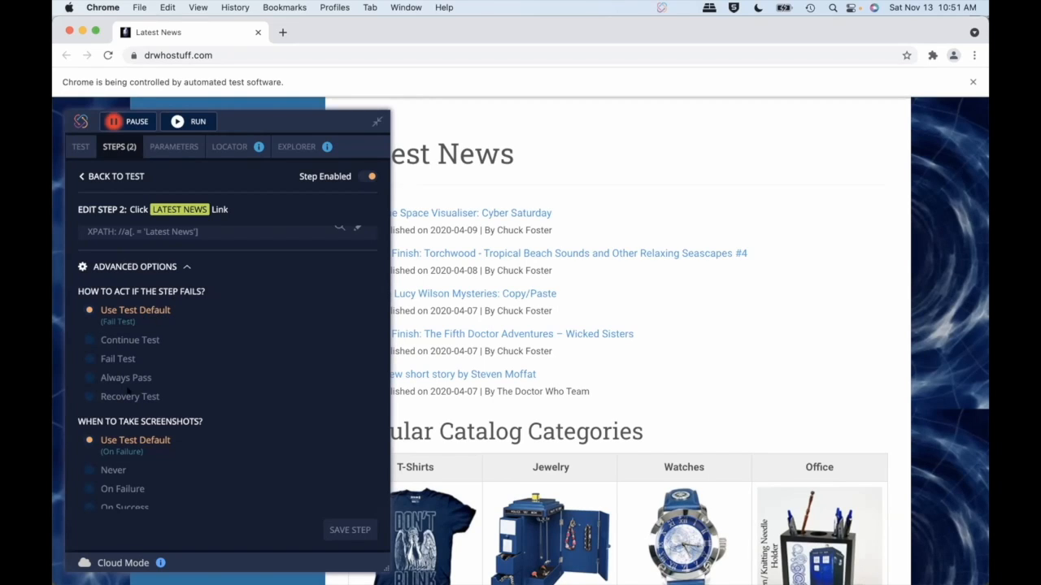
scroll(127, 391, down, 5)
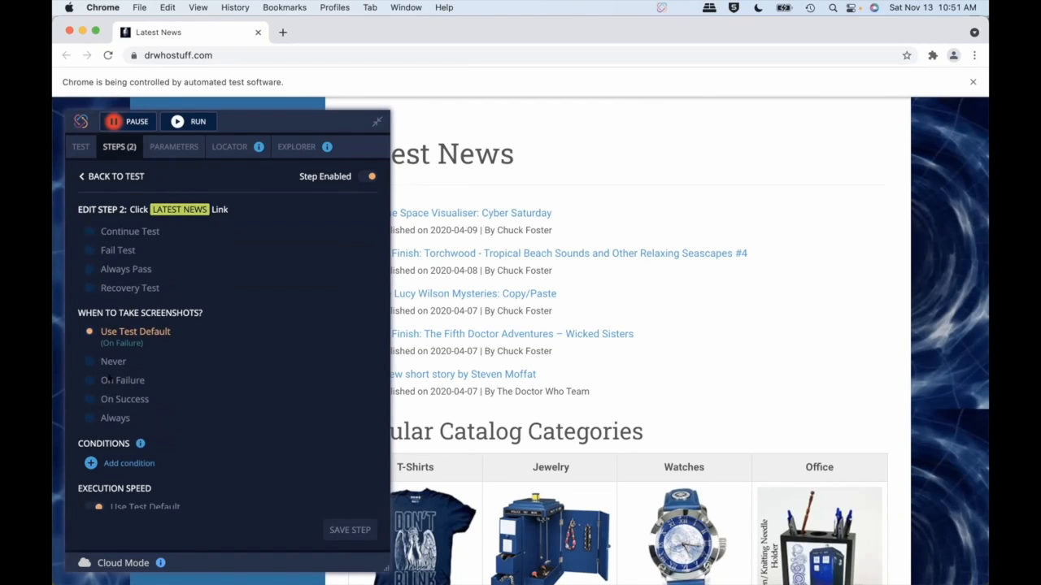
scroll(119, 393, down, 8)
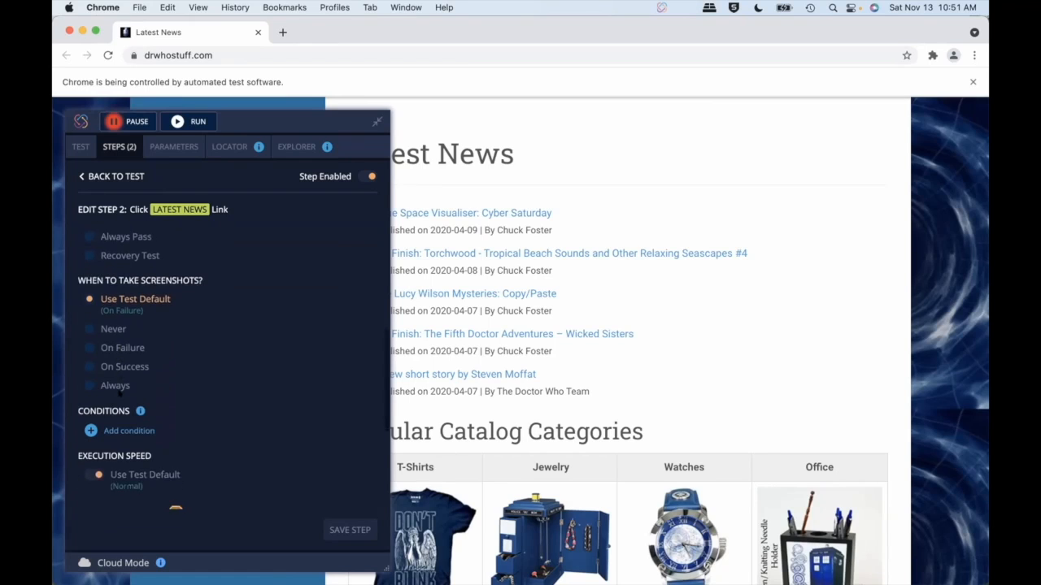
scroll(118, 393, up, 18)
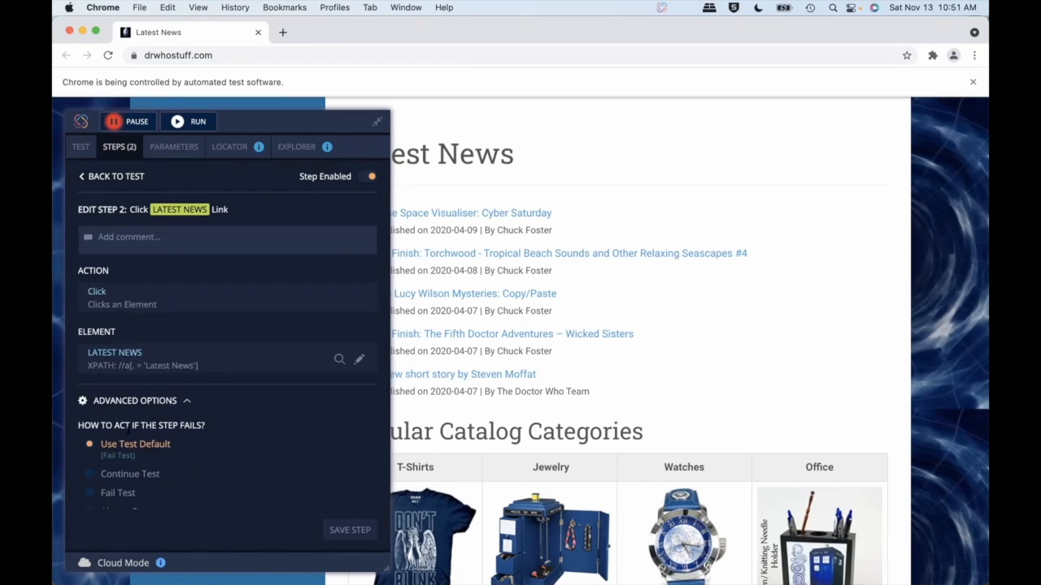
scroll(119, 393, down, 6)
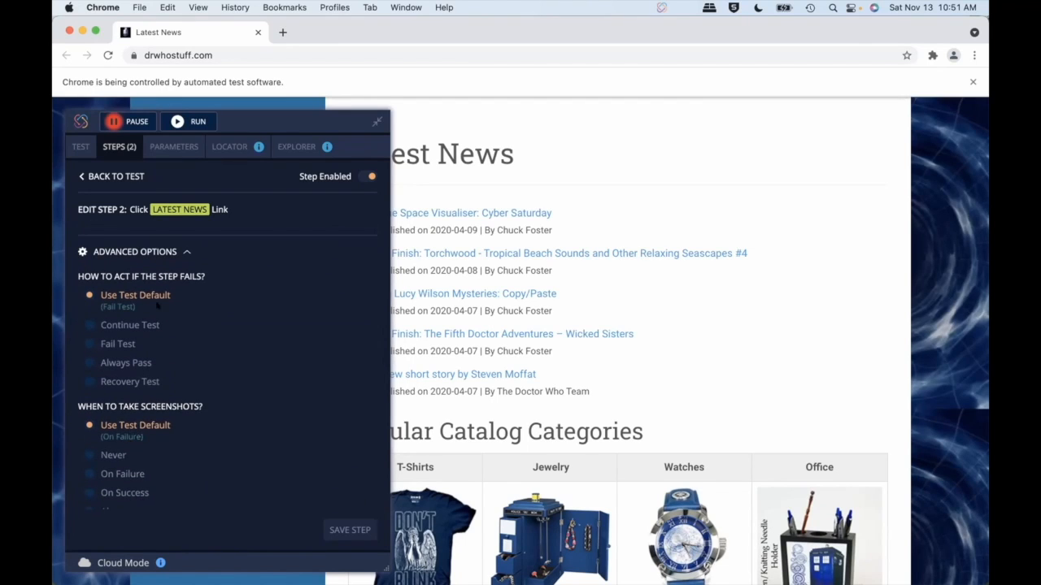
click(172, 251)
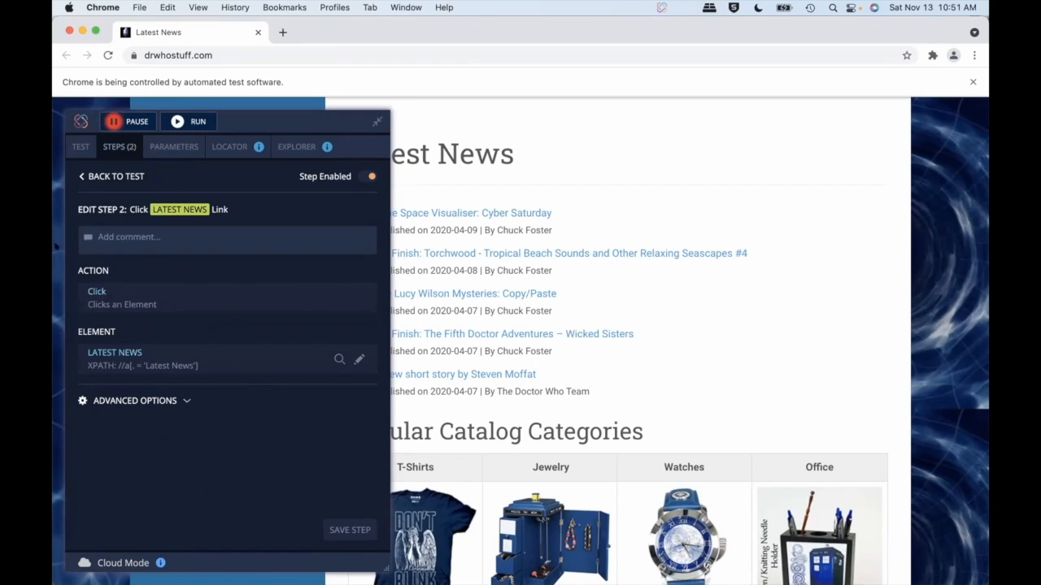
Step: View the test parameters and look through the available locator types, choosing XPATH
click(176, 146)
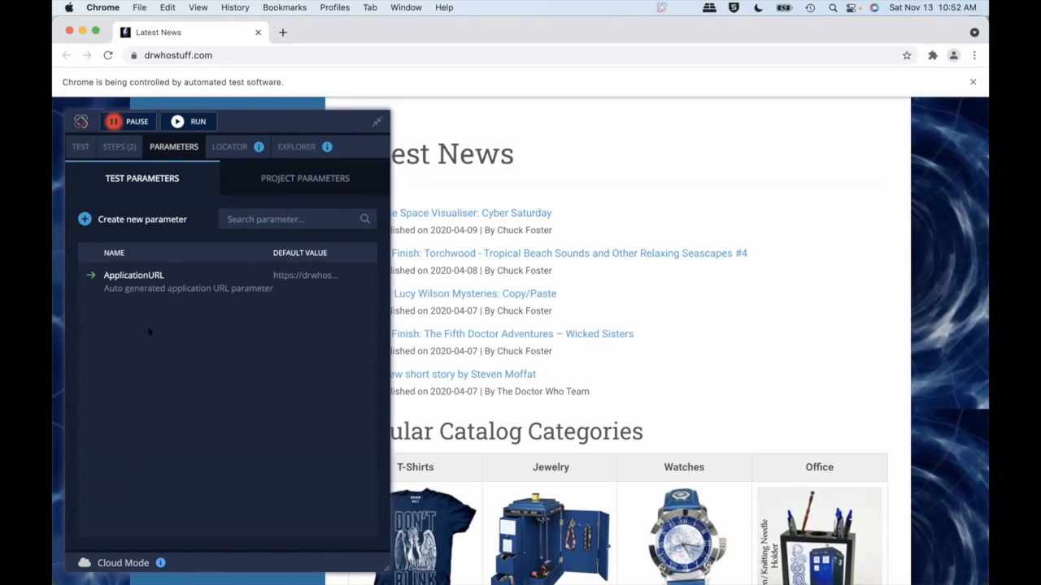
click(229, 146)
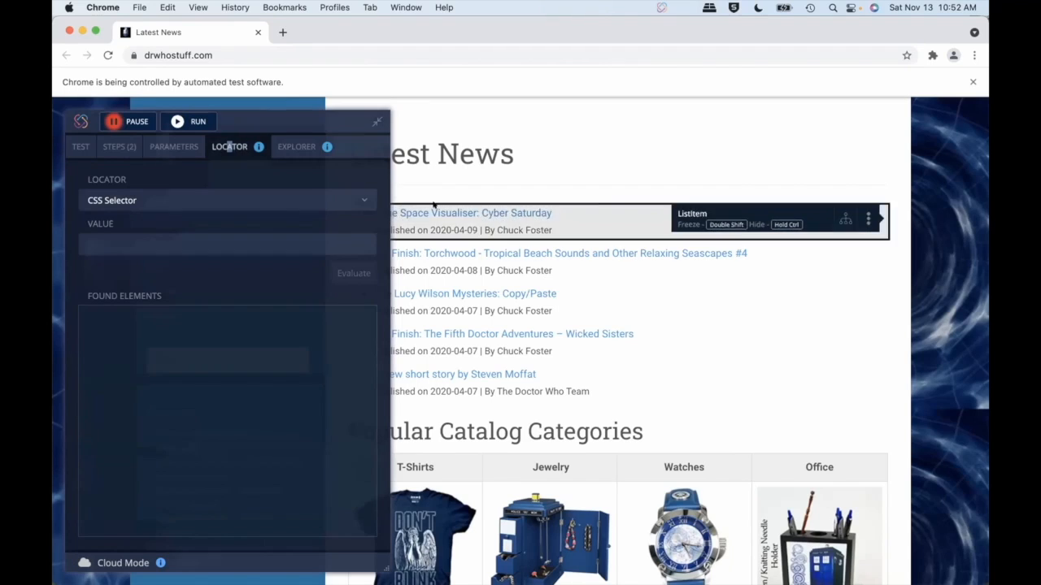
click(207, 200)
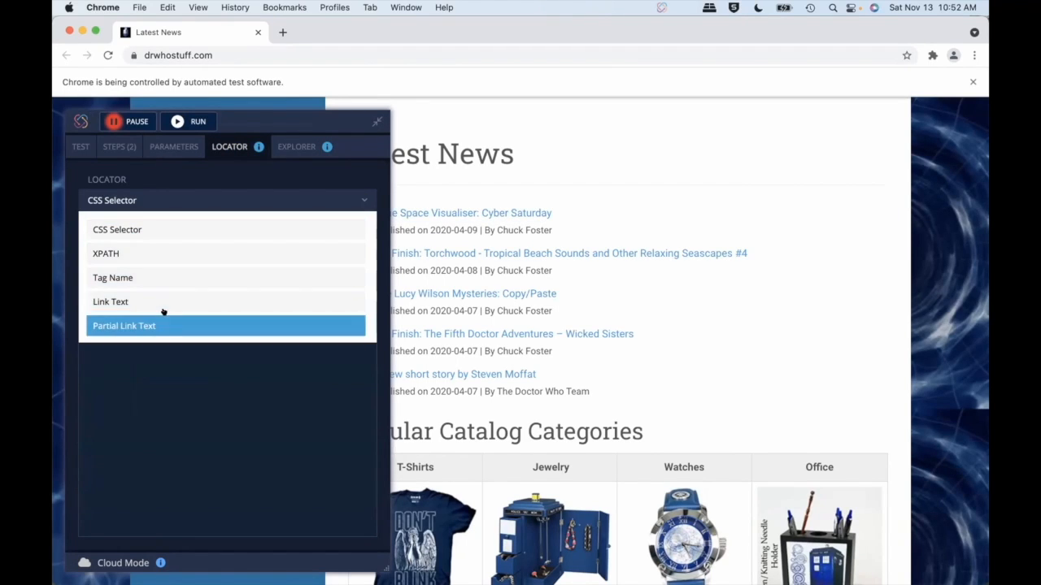
click(156, 256)
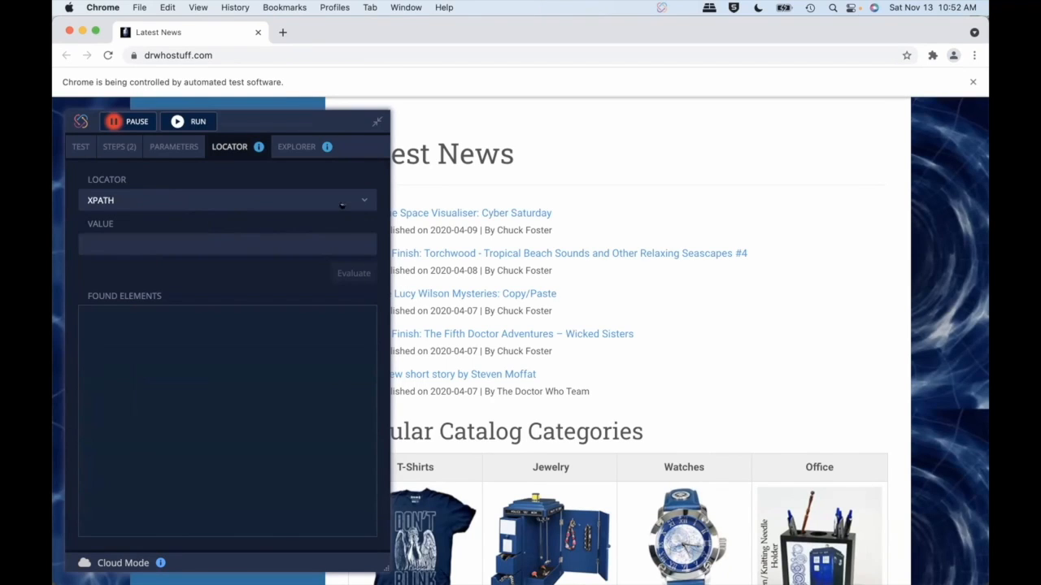
Step: Evaluate a Link Text locator with the value LATEST on the page and highlight the main frame result
click(353, 196)
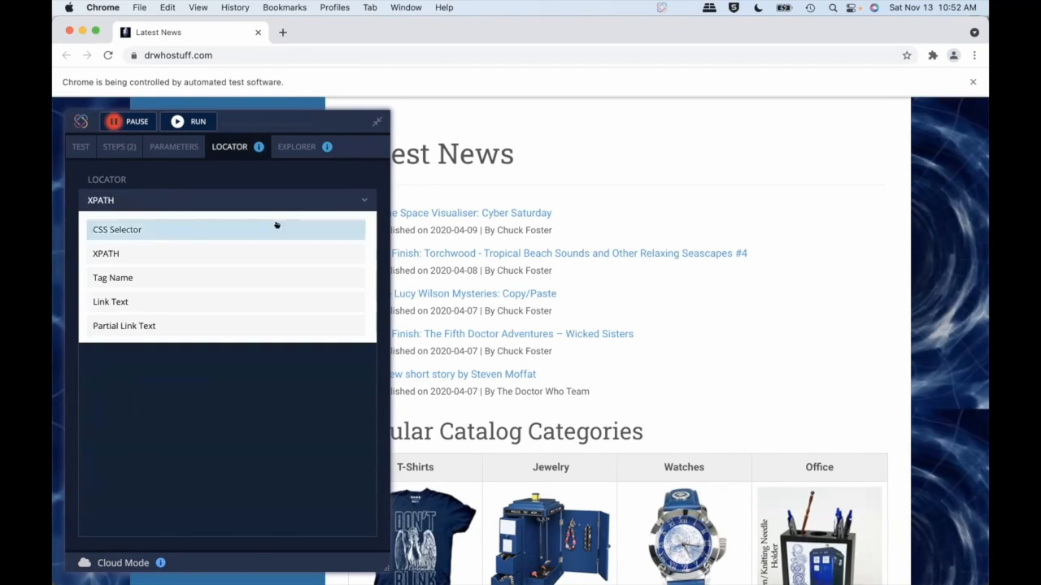
click(184, 301)
click(181, 242)
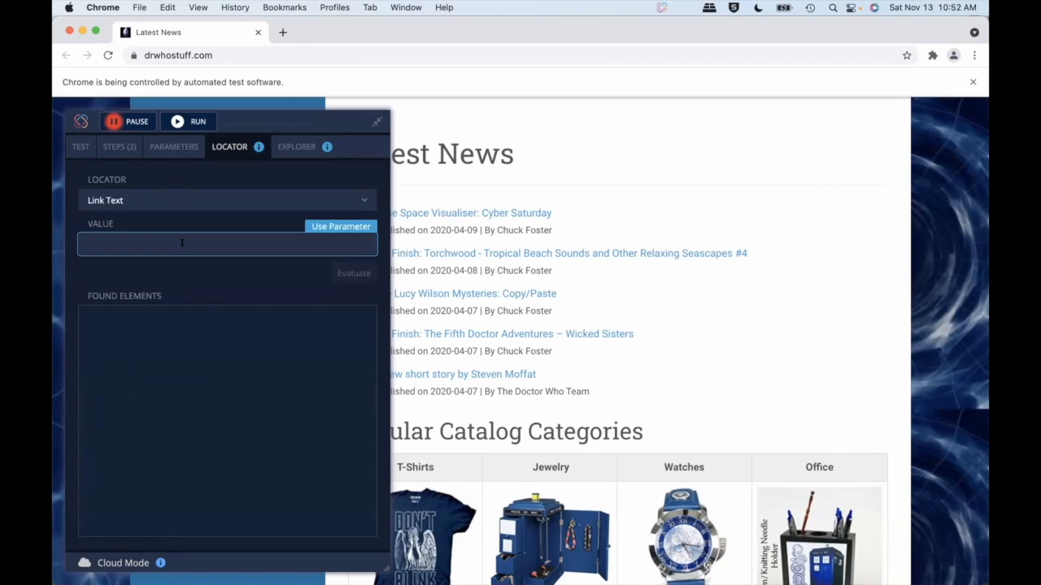
click(121, 150)
click(228, 148)
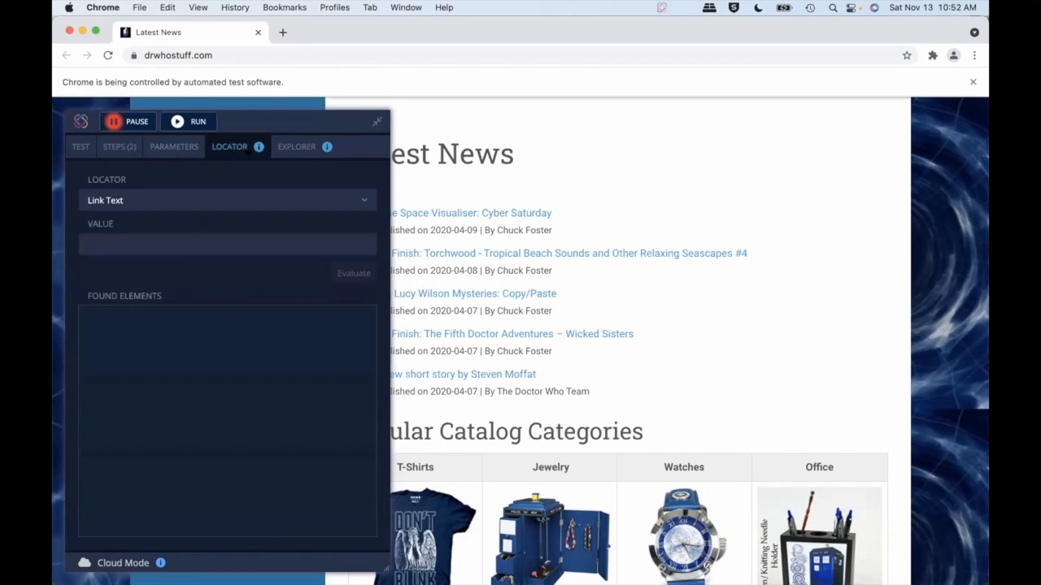
click(89, 244)
text(LATEST)
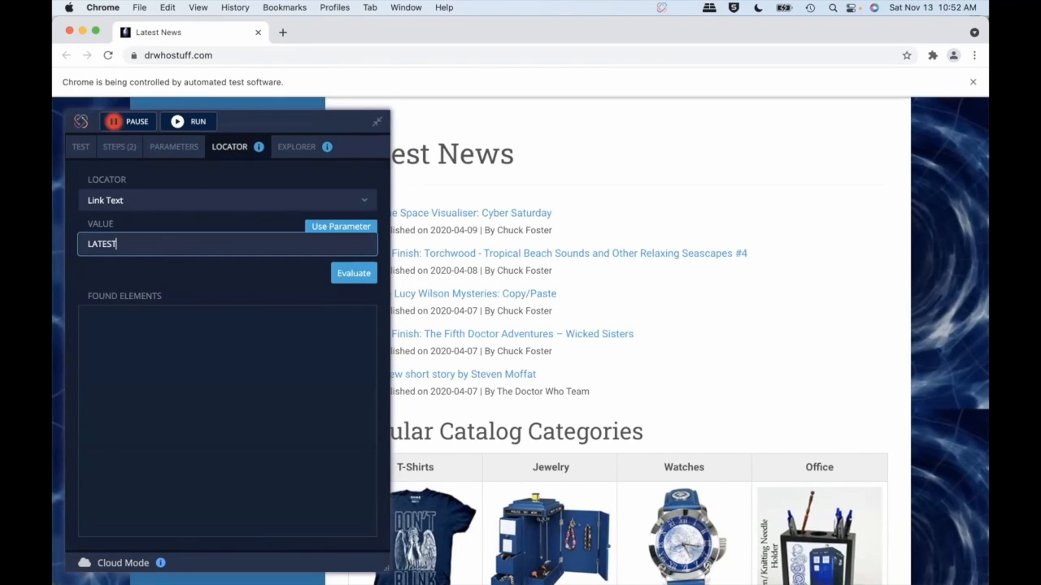
click(348, 273)
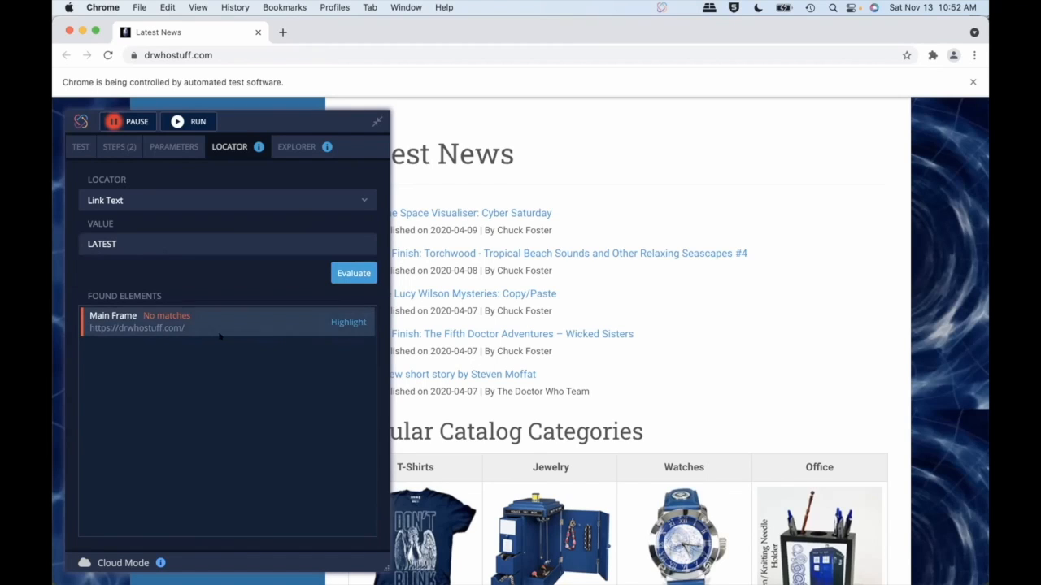
click(343, 323)
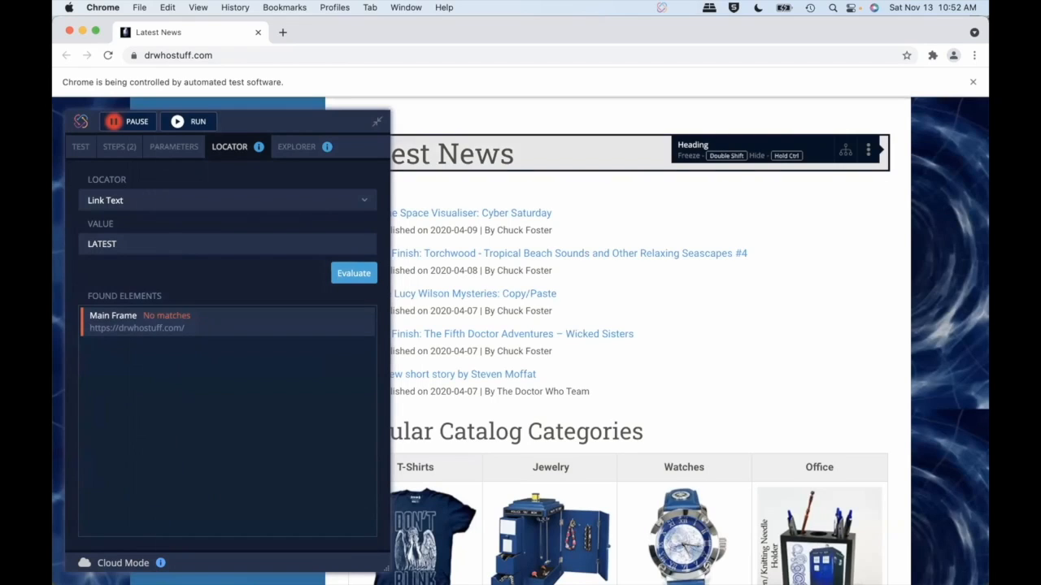
Step: Open the element options for the Latest News heading and browse its available actions
click(868, 150)
mouse_move(819, 172)
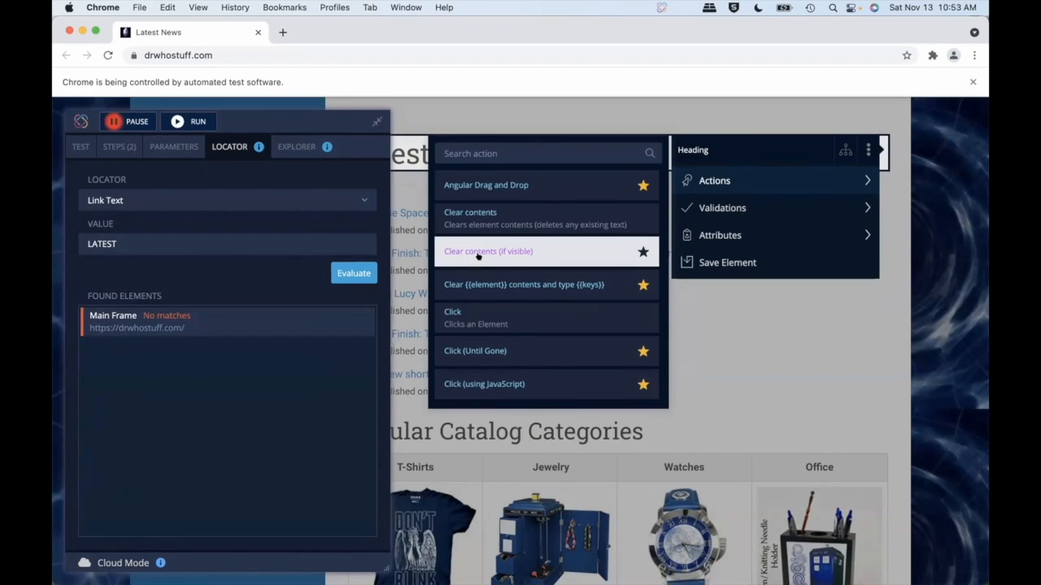
scroll(548, 255, down, 1)
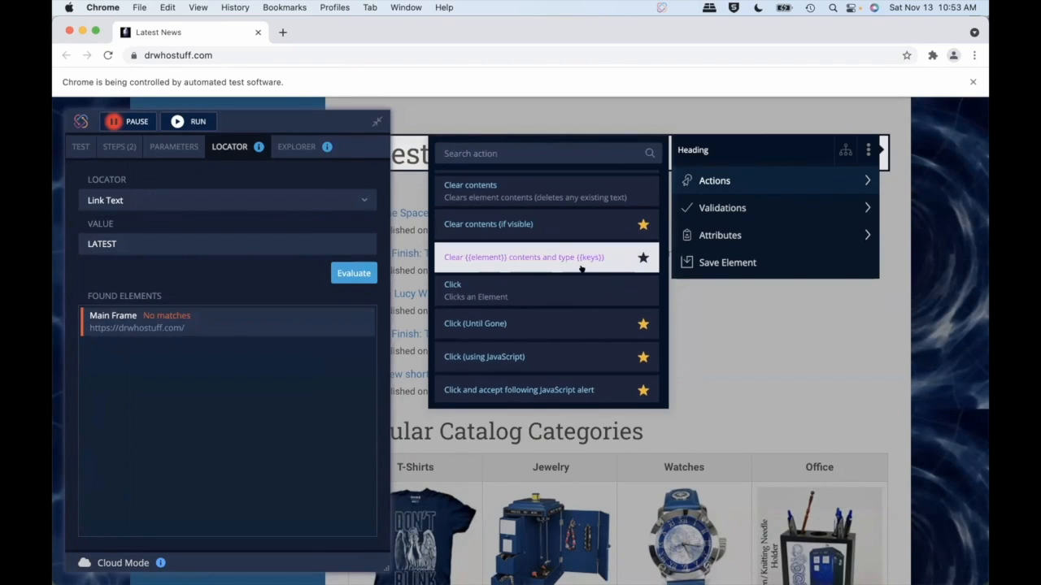
scroll(588, 259, down, 2)
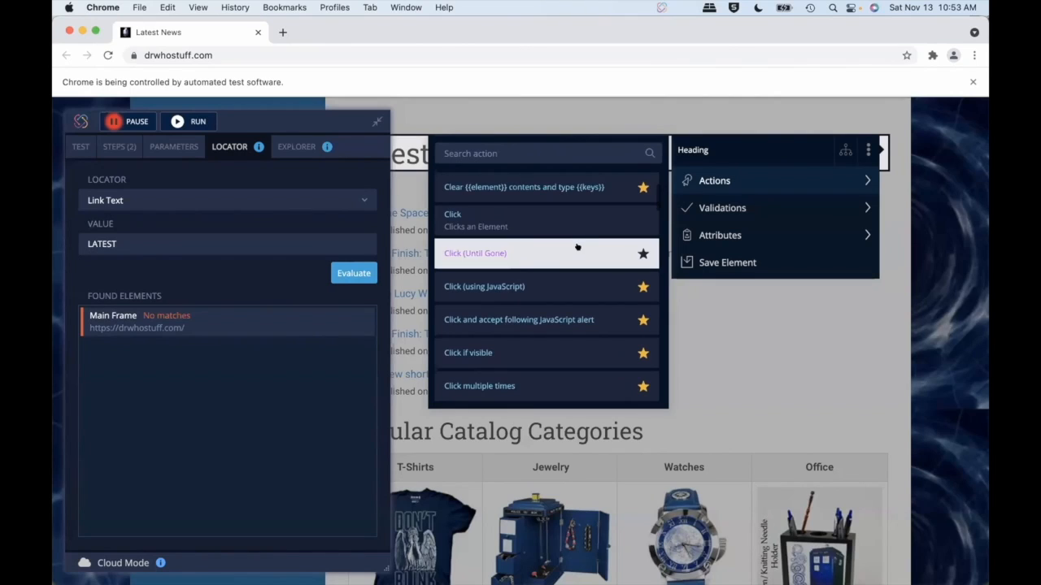
scroll(569, 275, down, 13)
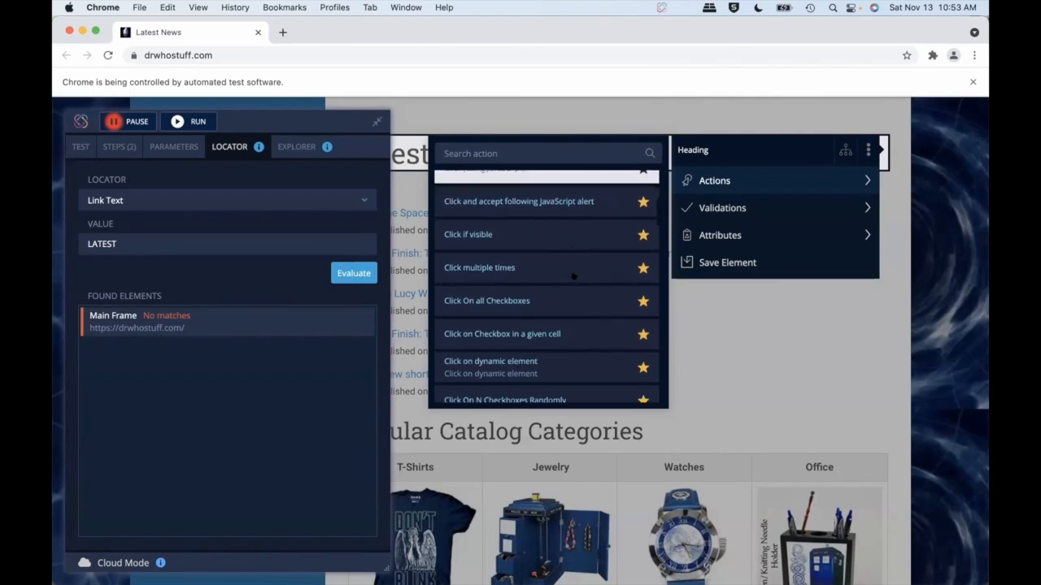
scroll(573, 277, down, 11)
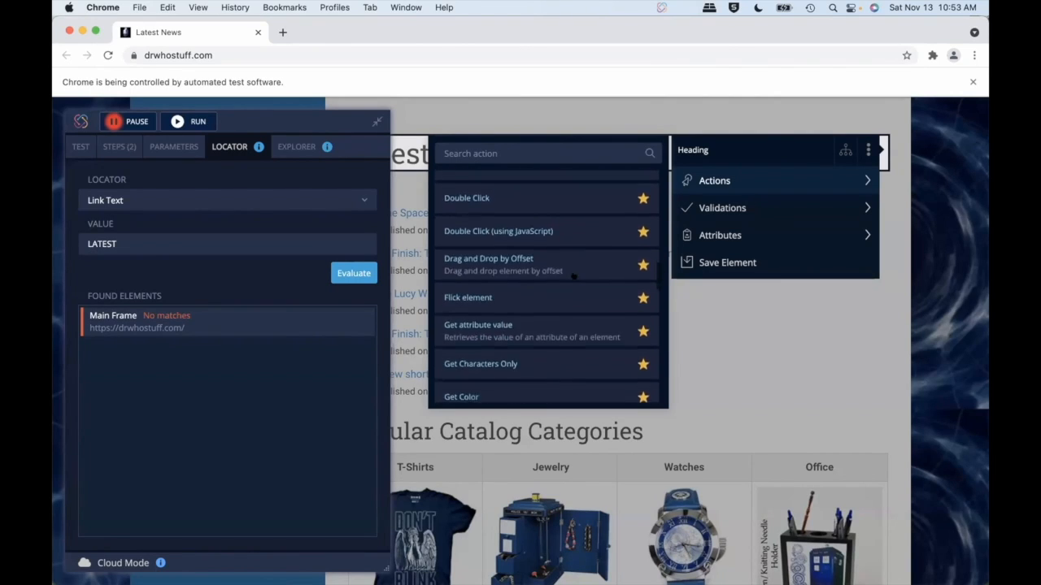
scroll(573, 276, down, 8)
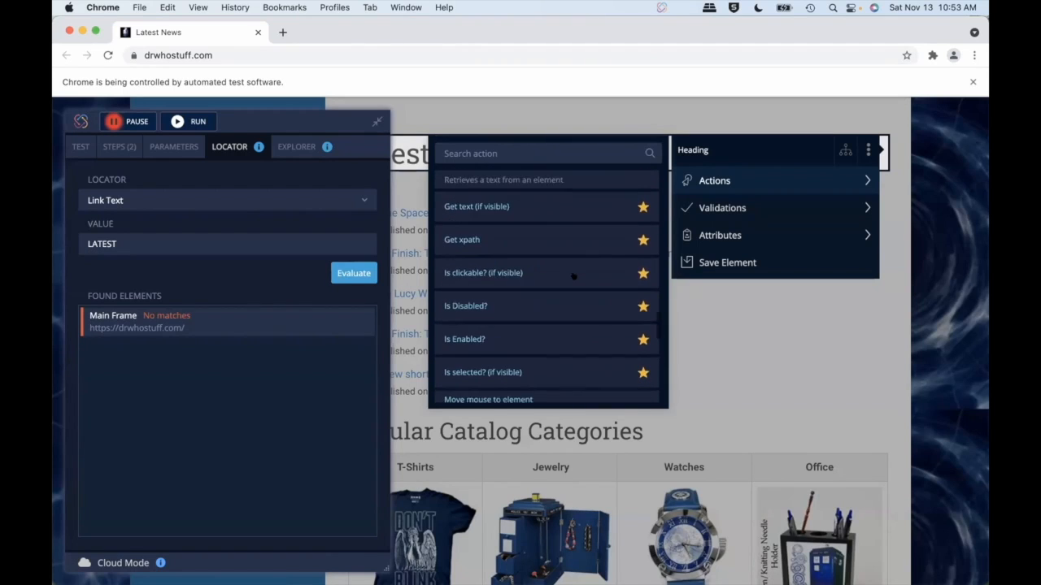
Step: Review the validations and attributes offered for the Latest News heading
mouse_move(726, 211)
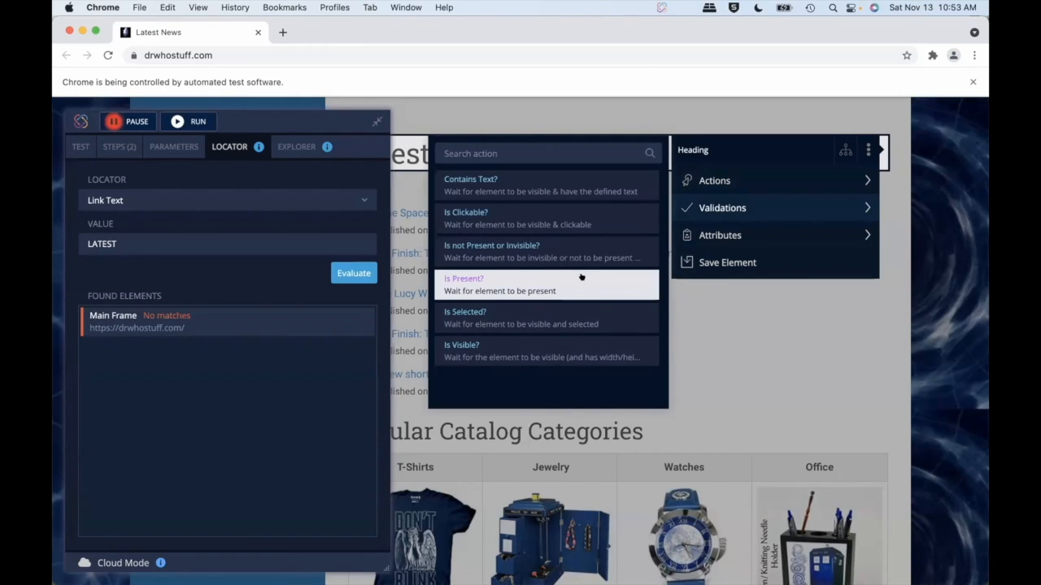
mouse_move(702, 235)
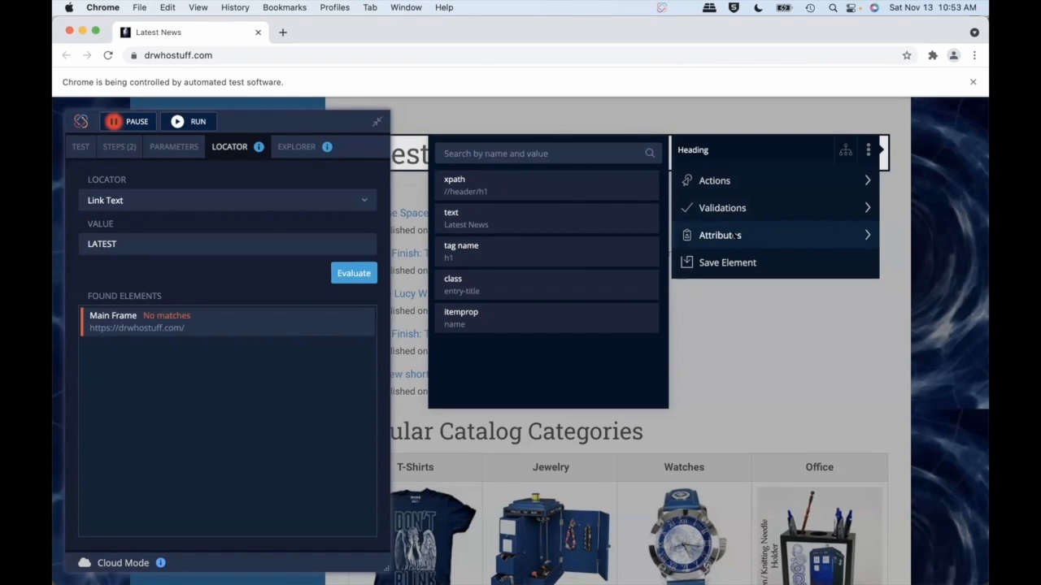
mouse_move(517, 185)
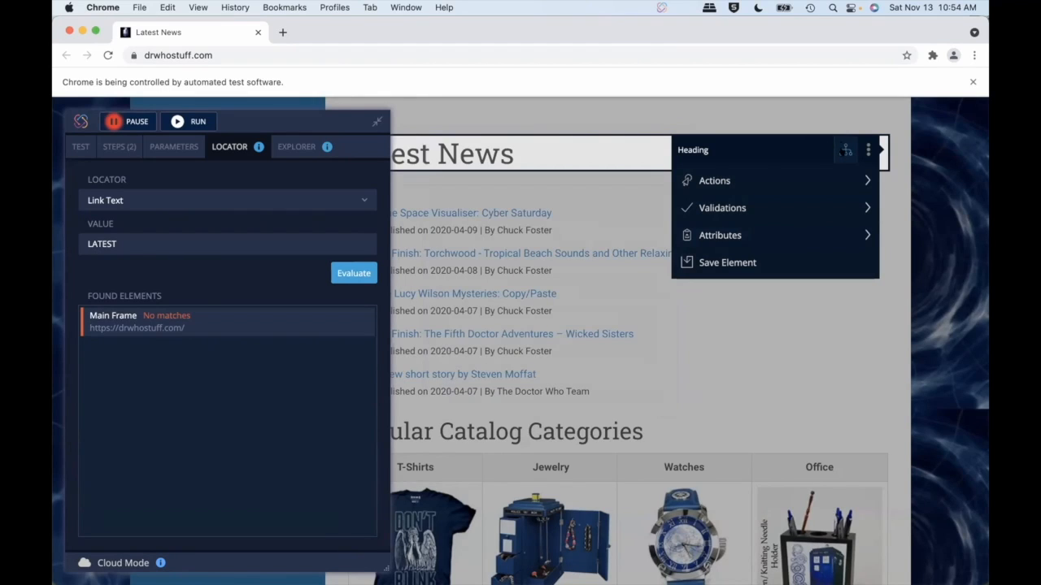
Step: Explore the Latest News heading's element hierarchy, select the Heading and an outer parent Div, and list that Div's hierarchy
click(846, 151)
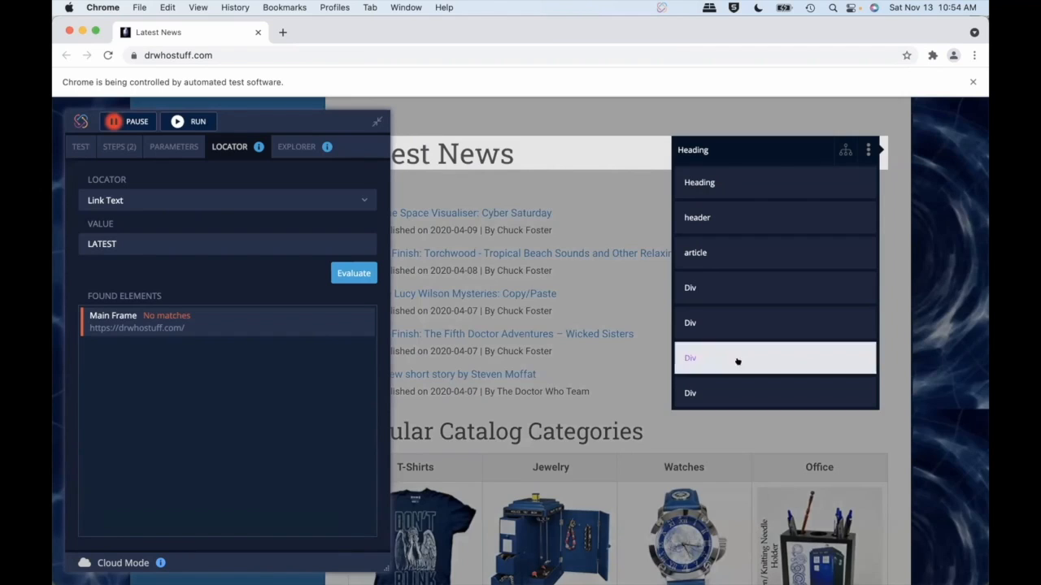
click(738, 181)
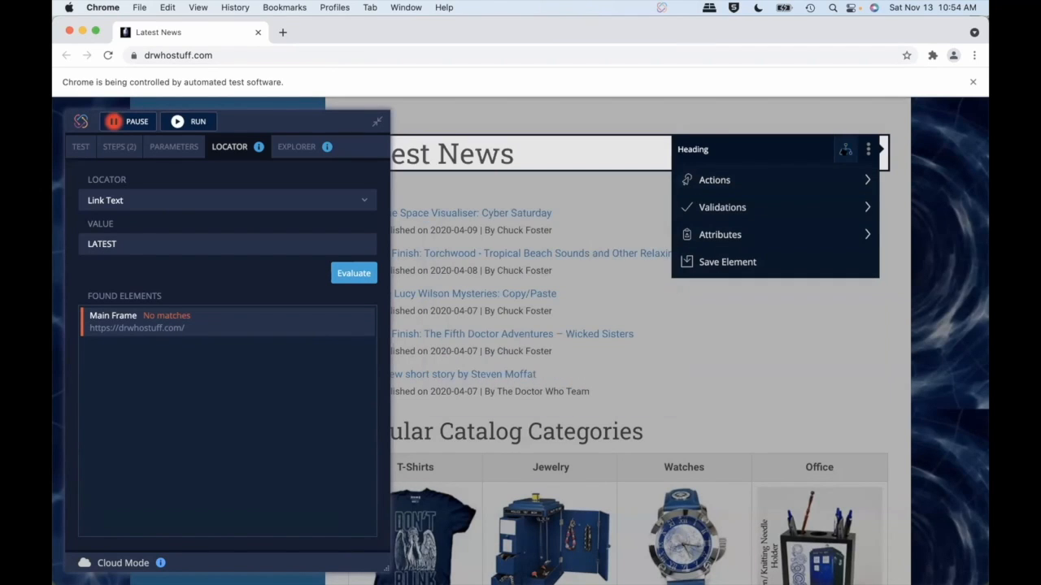
click(844, 148)
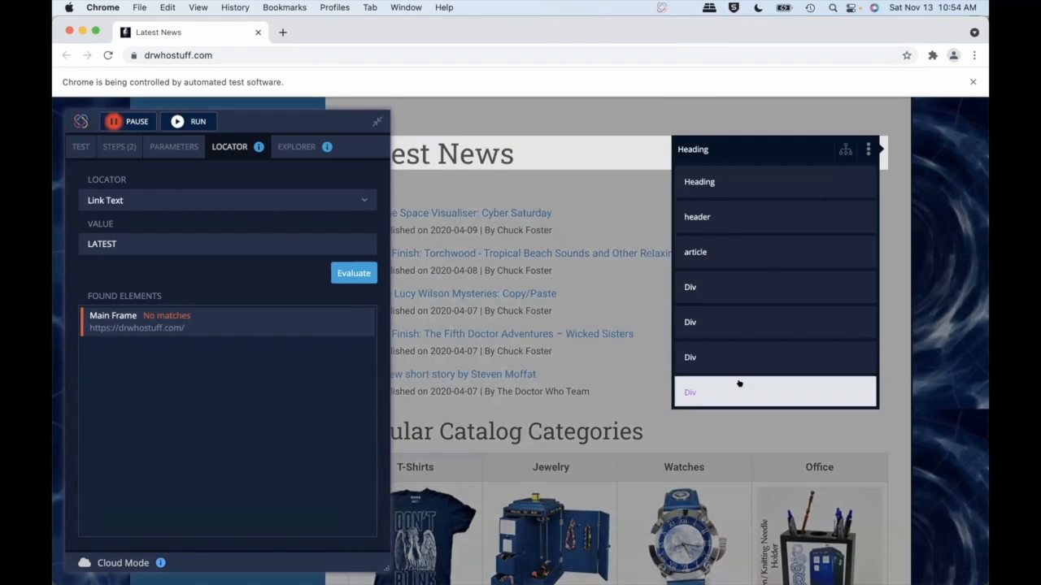
click(740, 386)
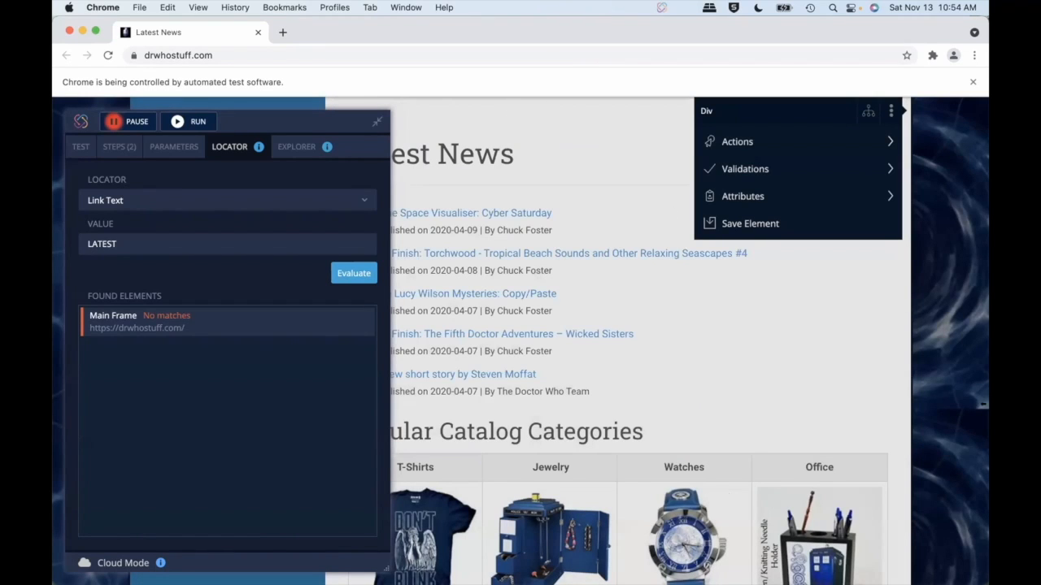
click(869, 111)
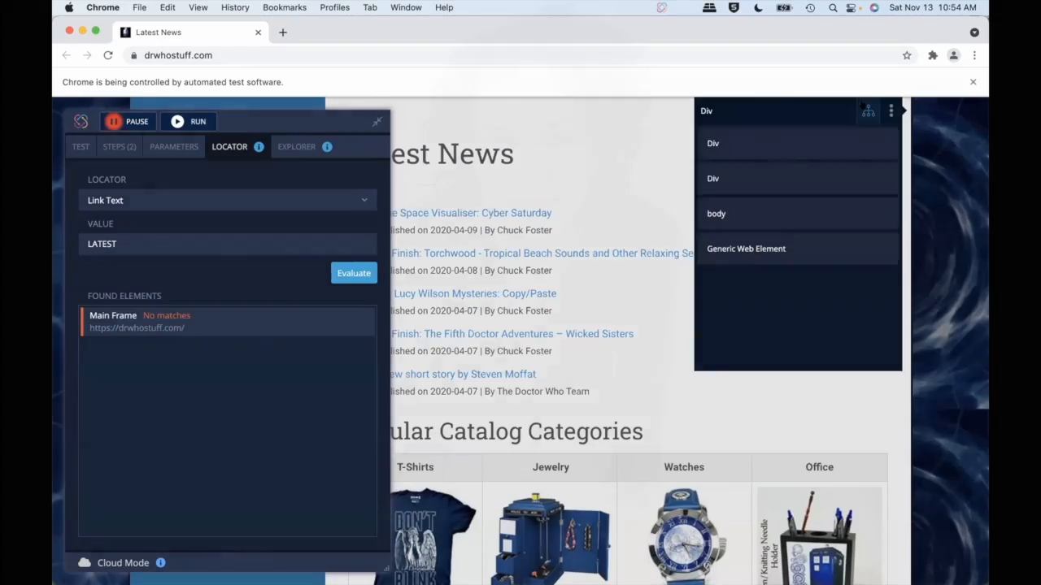